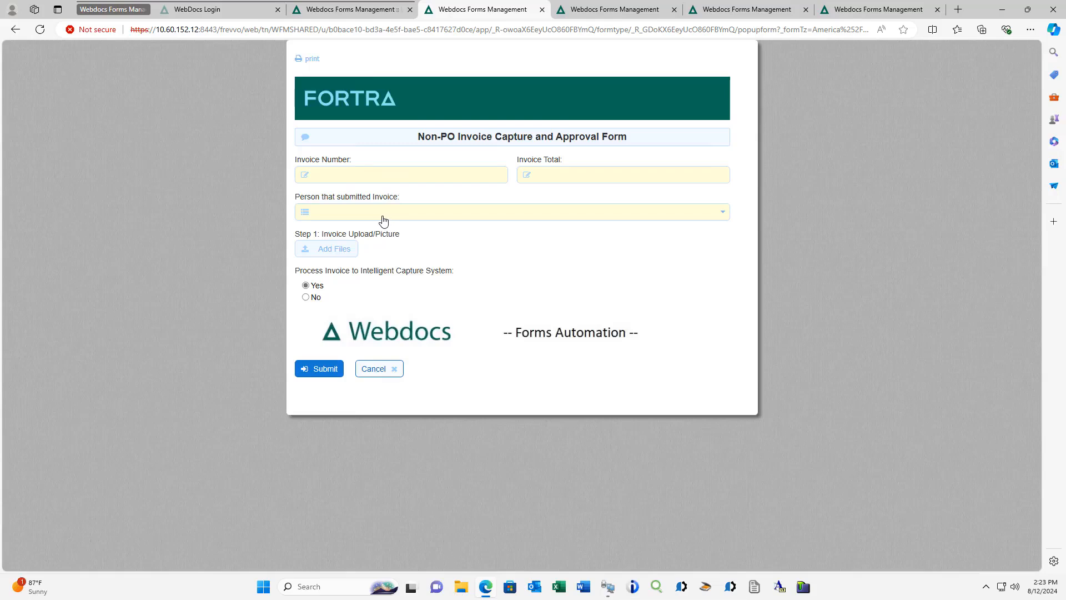
- Switch the invoice form's Intelligent Capture processing option between No and Yes to examine the Approval Override section, leaving it on Yes
{"action": "left_click", "coordinate": [383, 217]}
{"action": "left_click", "coordinate": [383, 217]}
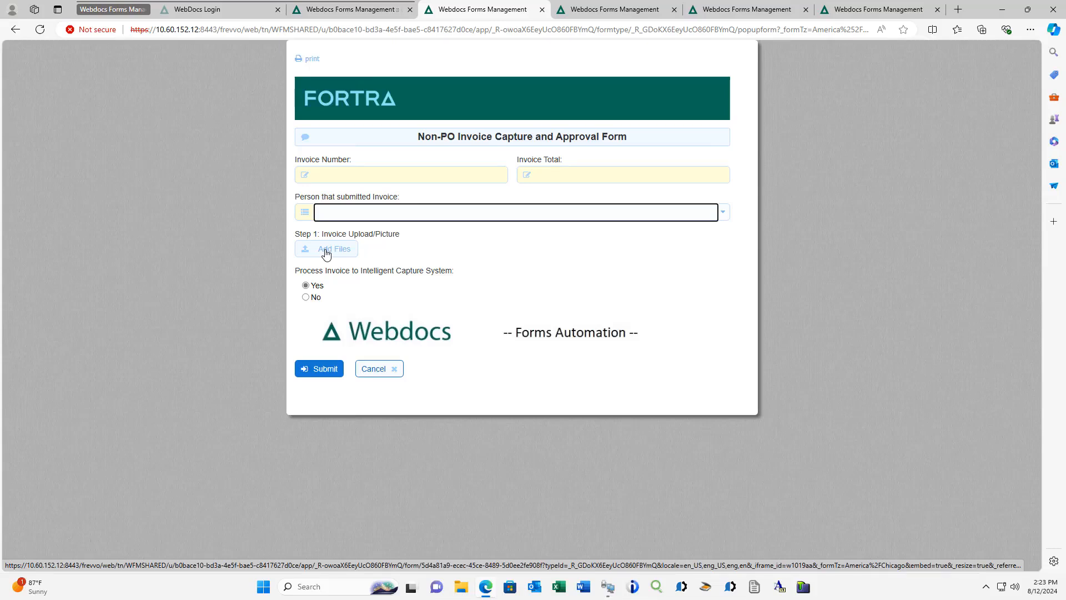
{"action": "left_click", "coordinate": [310, 298]}
{"action": "left_click", "coordinate": [310, 299]}
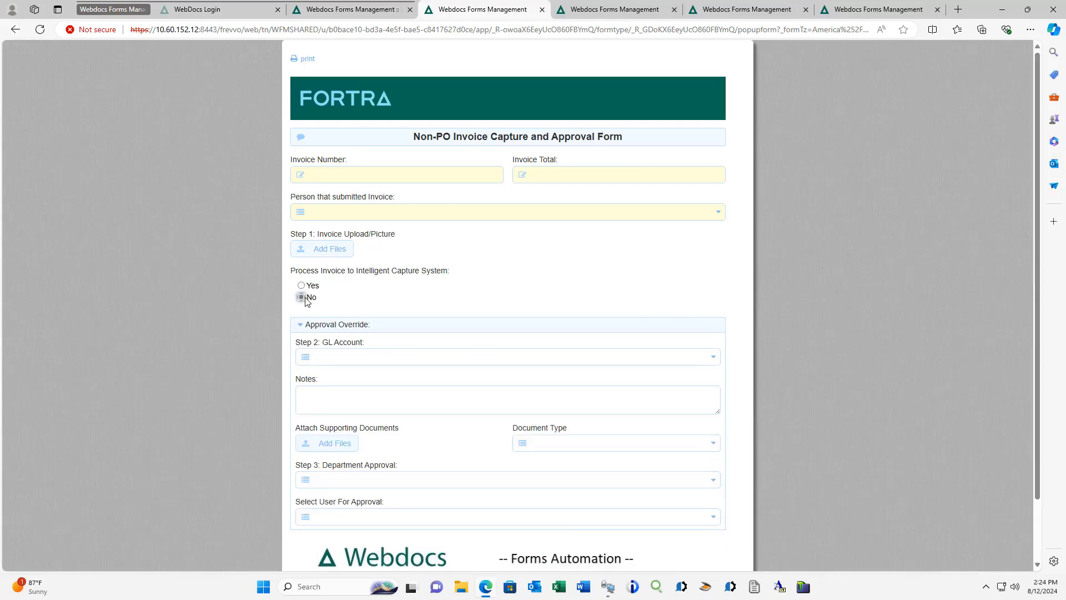
{"action": "scroll", "coordinate": [327, 332], "scroll_direction": "down", "scroll_amount": 1}
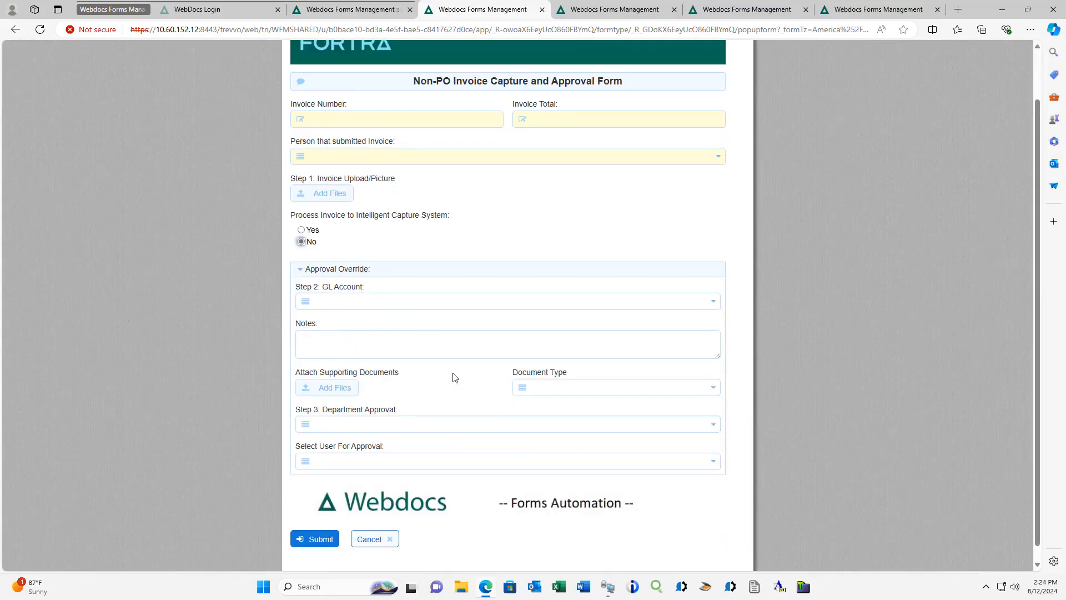
{"action": "left_click", "coordinate": [301, 231]}
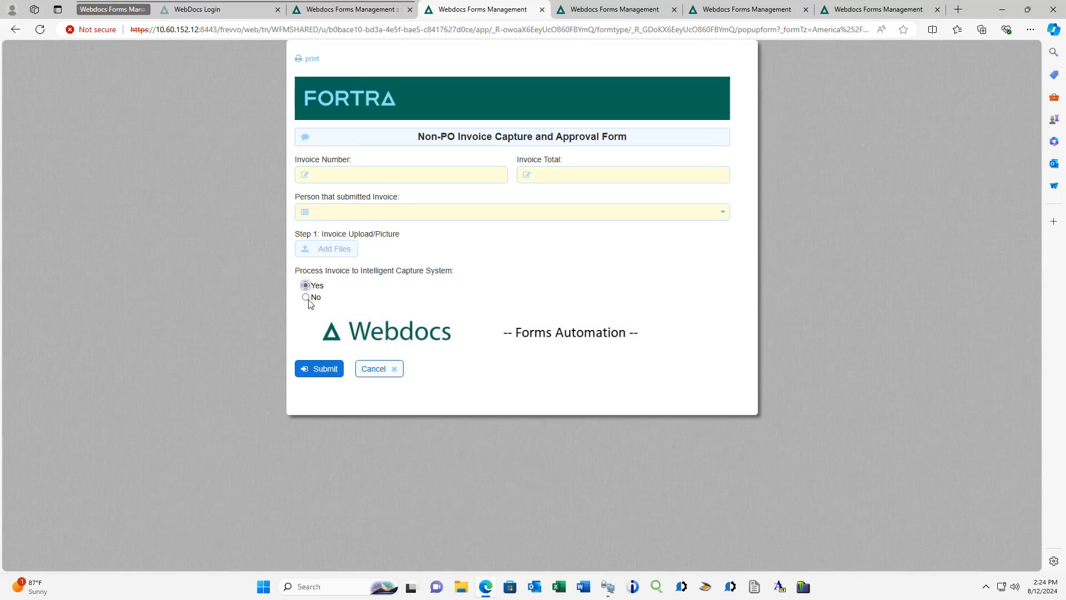
{"action": "left_click", "coordinate": [305, 297]}
{"action": "scroll", "coordinate": [307, 302], "scroll_direction": "down", "scroll_amount": 1}
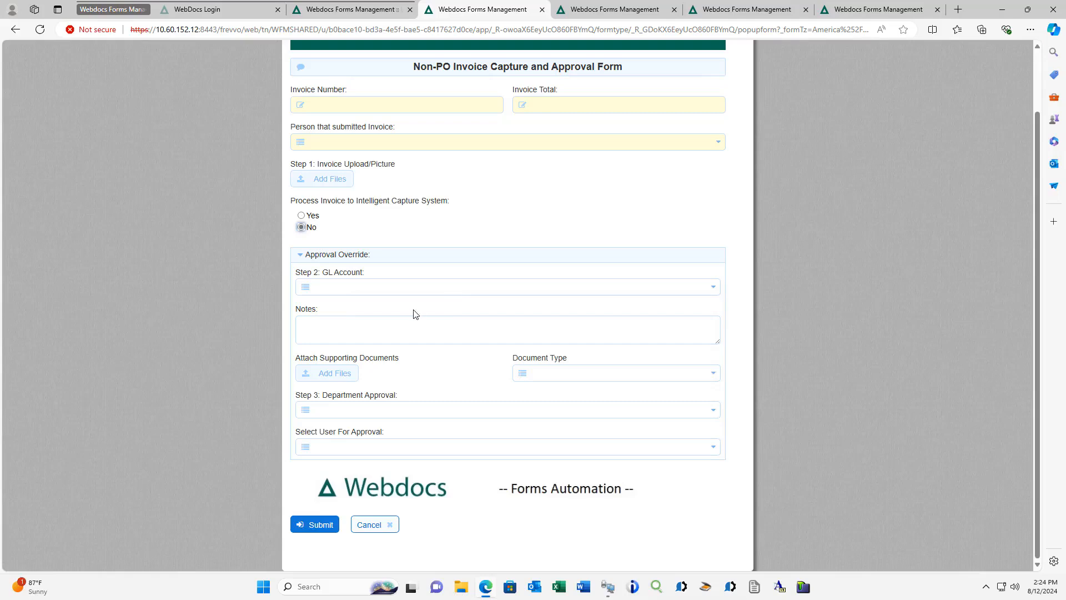
{"action": "scroll", "coordinate": [415, 267], "scroll_direction": "up", "scroll_amount": 1}
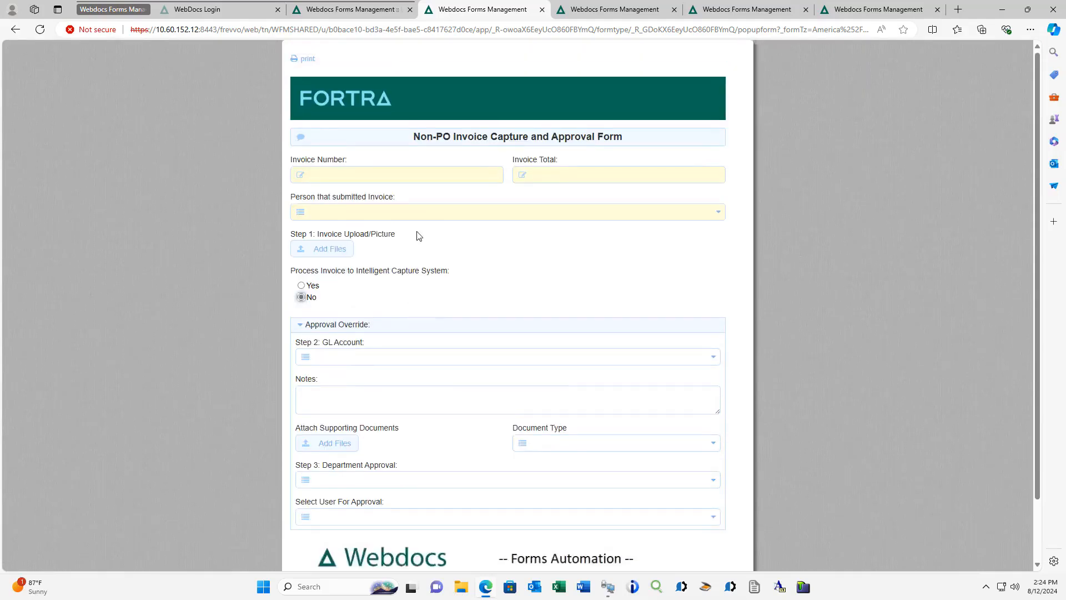
{"action": "left_click", "coordinate": [305, 286]}
- Bring up the employee onboarding form and review its personal information and IT systems setup fields
{"action": "left_click", "coordinate": [604, 11]}
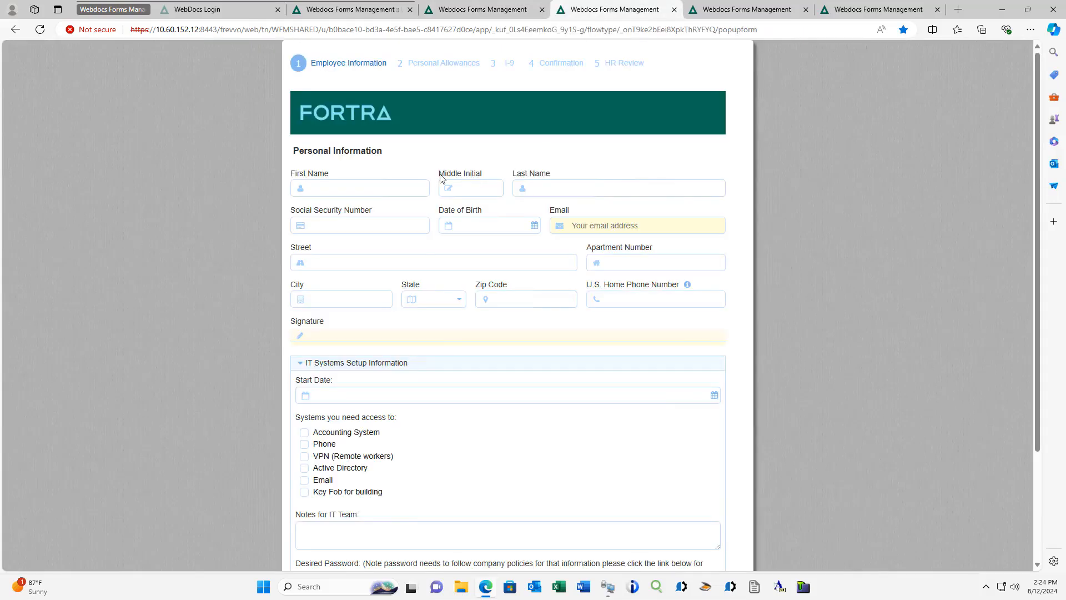
{"action": "scroll", "coordinate": [437, 260], "scroll_direction": "down", "scroll_amount": 2}
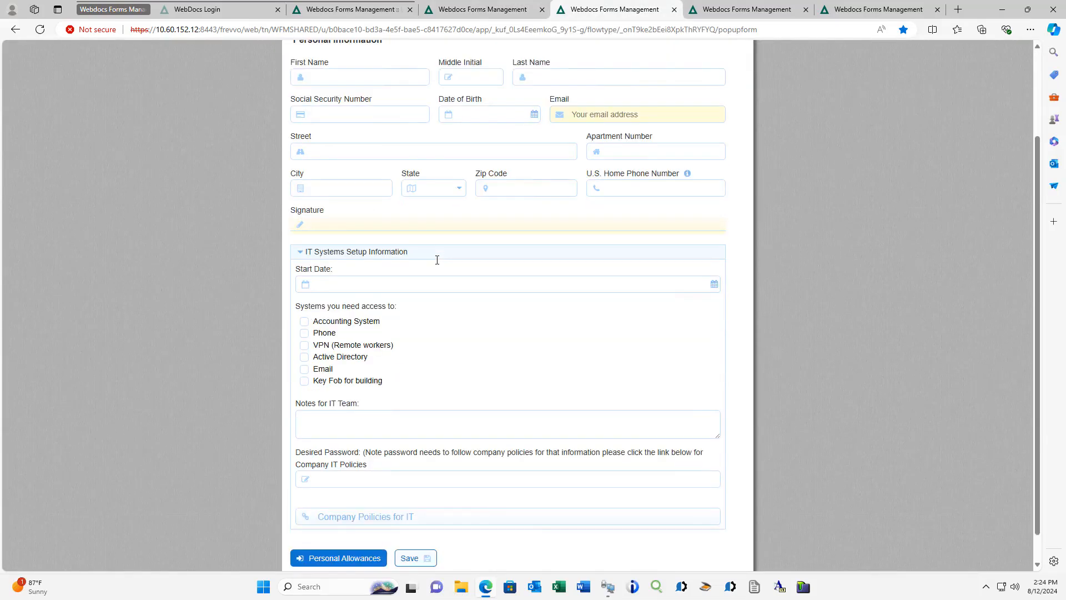
{"action": "scroll", "coordinate": [437, 260], "scroll_direction": "up", "scroll_amount": 2}
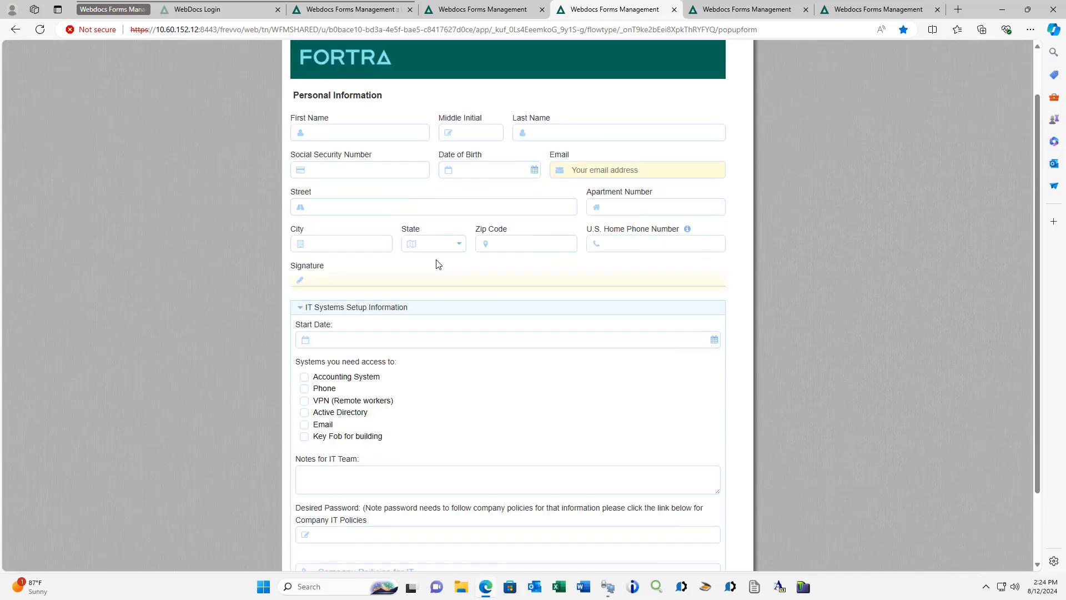
{"action": "scroll", "coordinate": [438, 263], "scroll_direction": "up", "scroll_amount": 1}
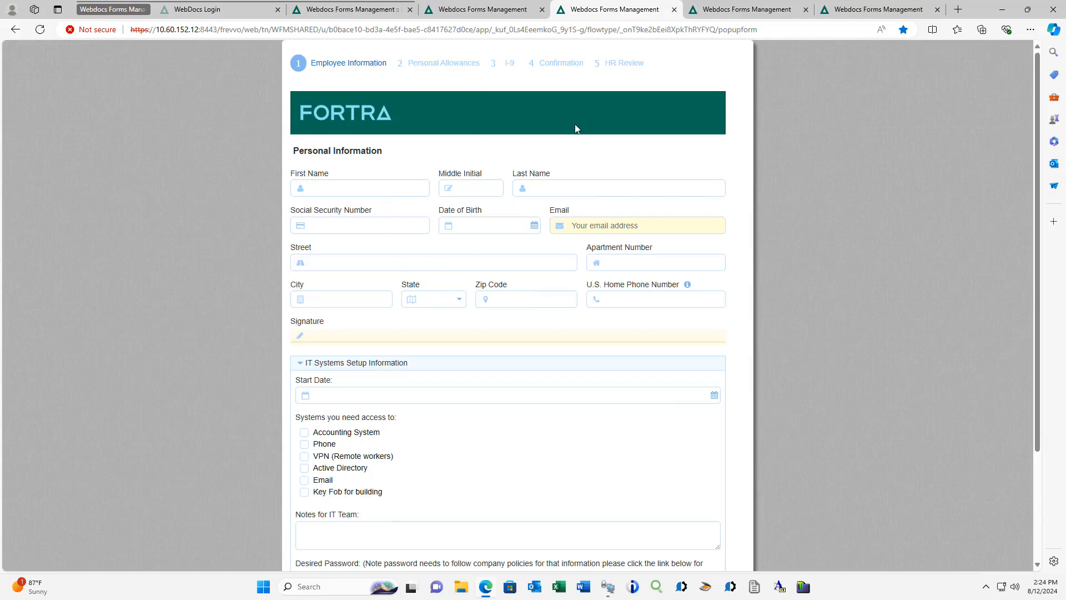
- Review the expense report form down to the employee signature, and bring up the information security incident report form
{"action": "left_click", "coordinate": [710, 11]}
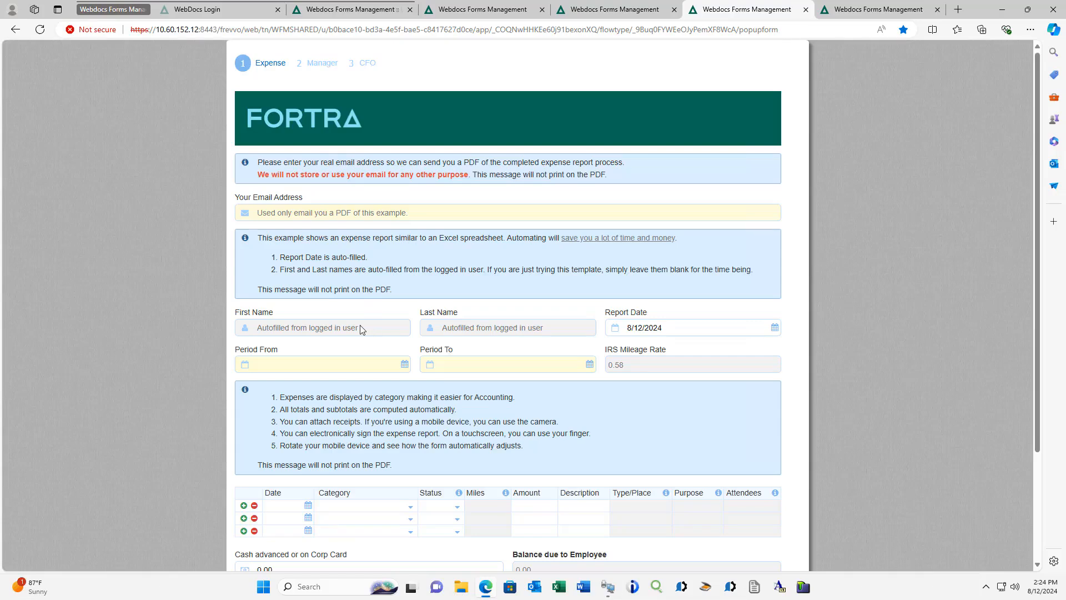
{"action": "scroll", "coordinate": [360, 329], "scroll_direction": "down", "scroll_amount": 1}
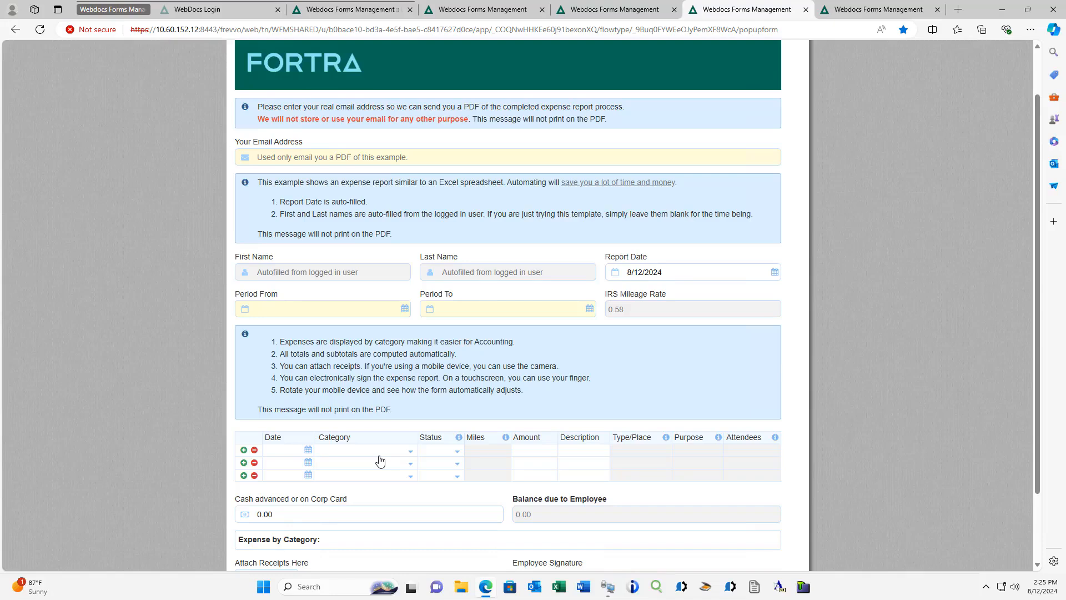
{"action": "scroll", "coordinate": [380, 460], "scroll_direction": "down", "scroll_amount": 2}
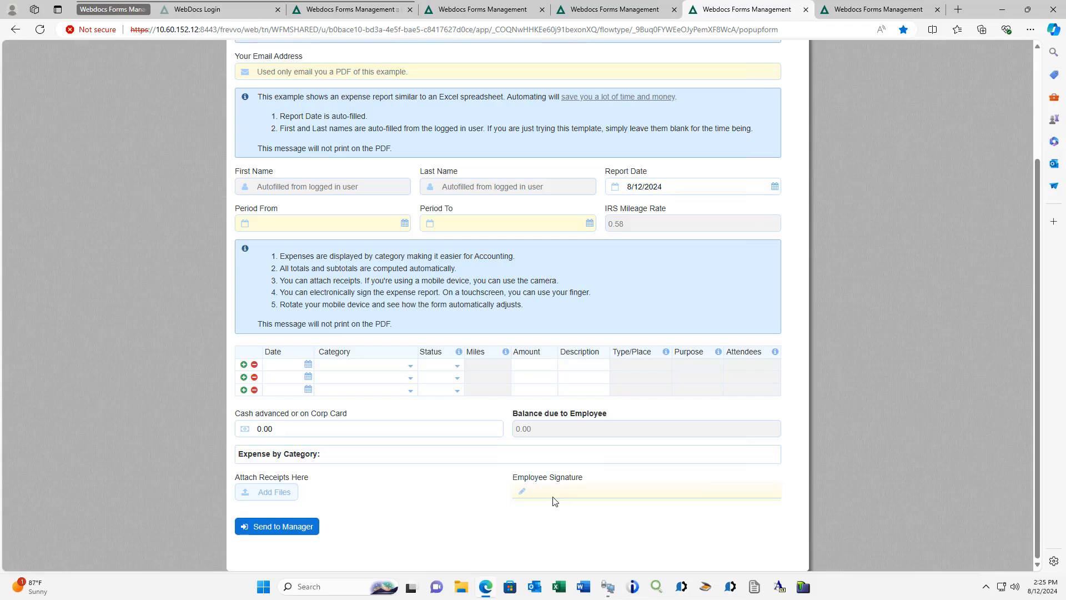
{"action": "scroll", "coordinate": [598, 328], "scroll_direction": "up", "scroll_amount": 2}
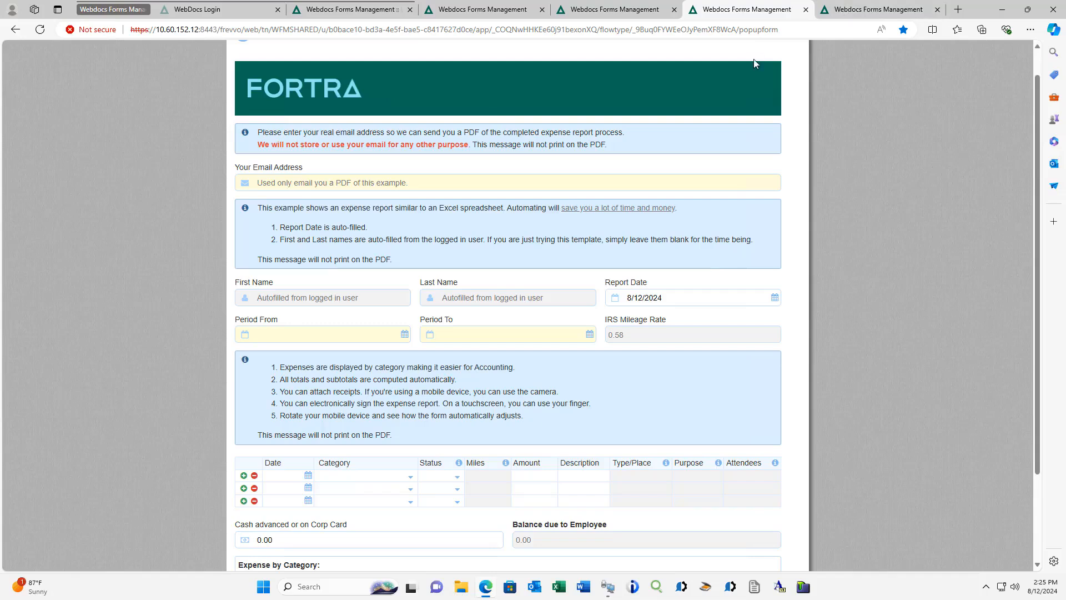
{"action": "left_click", "coordinate": [855, 14]}
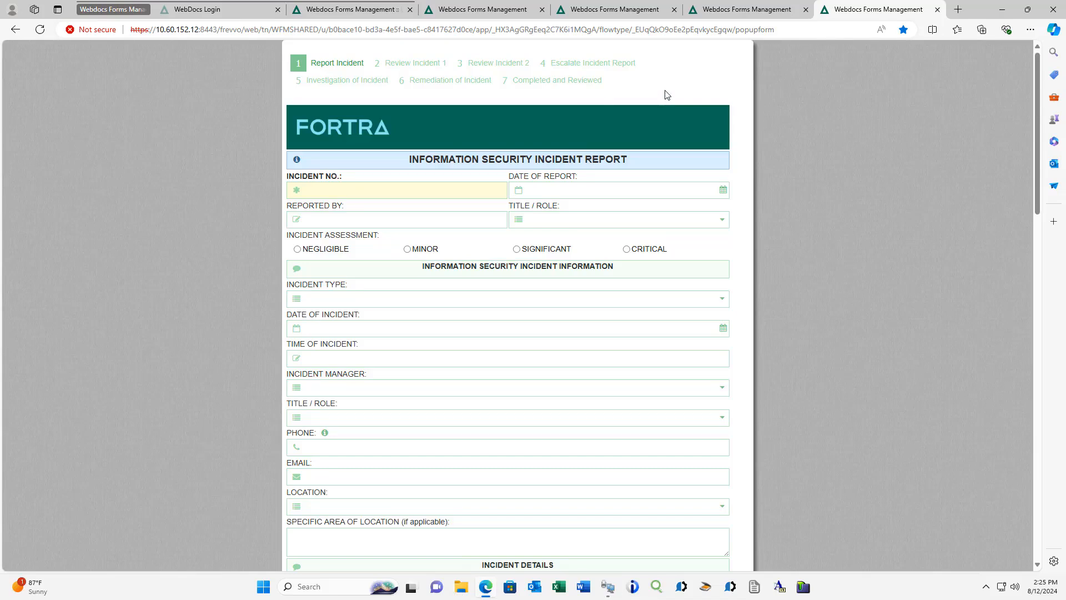
- Log in to Webdocs Forms Management with the prefilled designer credentials
{"action": "left_click", "coordinate": [335, 11]}
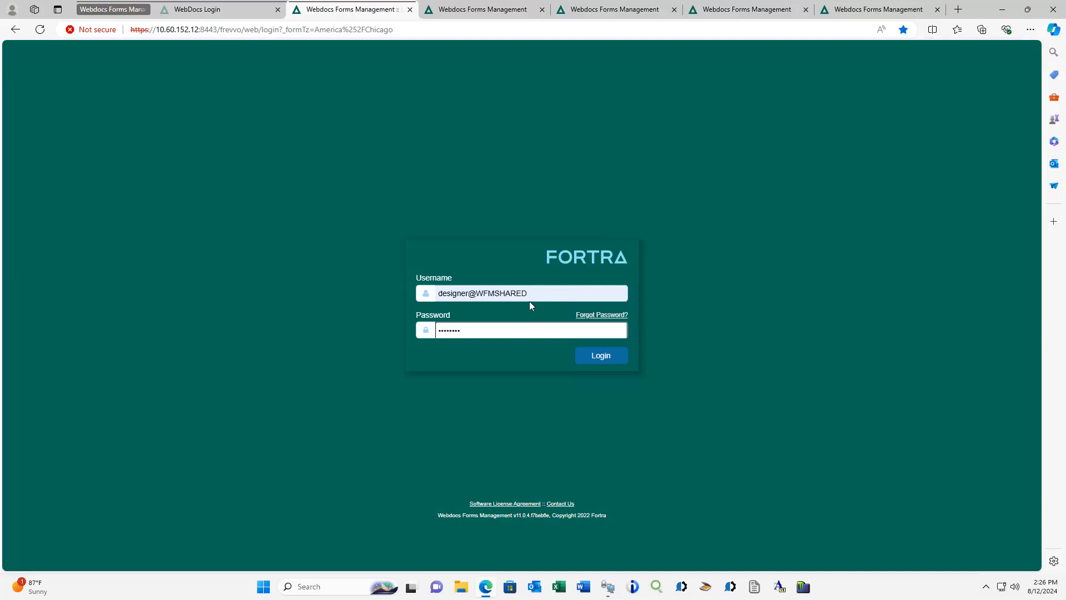
{"action": "left_click", "coordinate": [596, 358]}
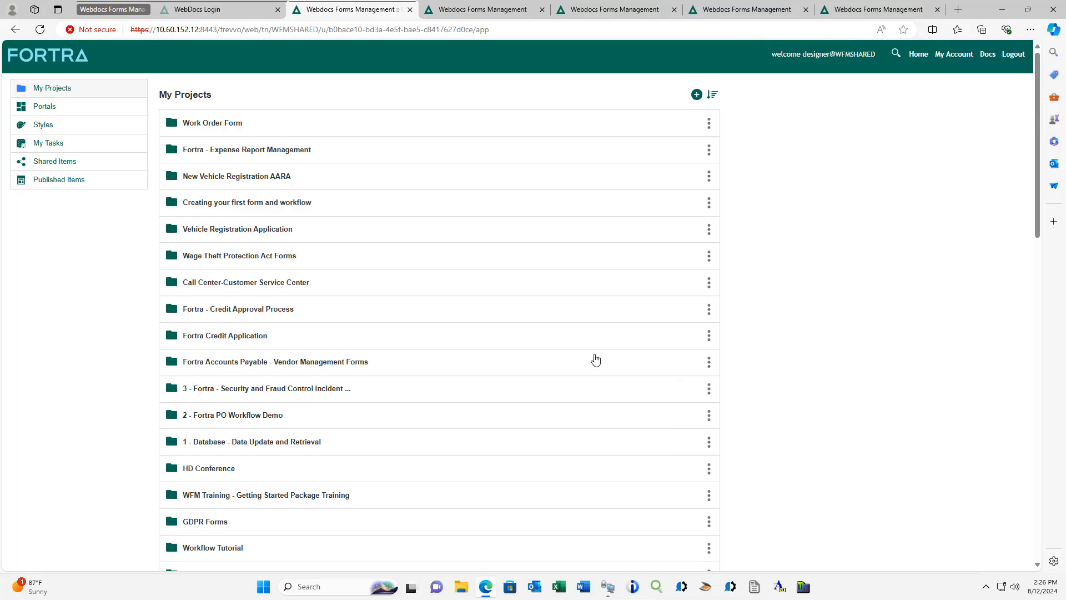
- Find and open the Fortra Webinar Demo Forms and Workflows project in the project list
{"action": "scroll", "coordinate": [295, 259], "scroll_direction": "down", "scroll_amount": 2}
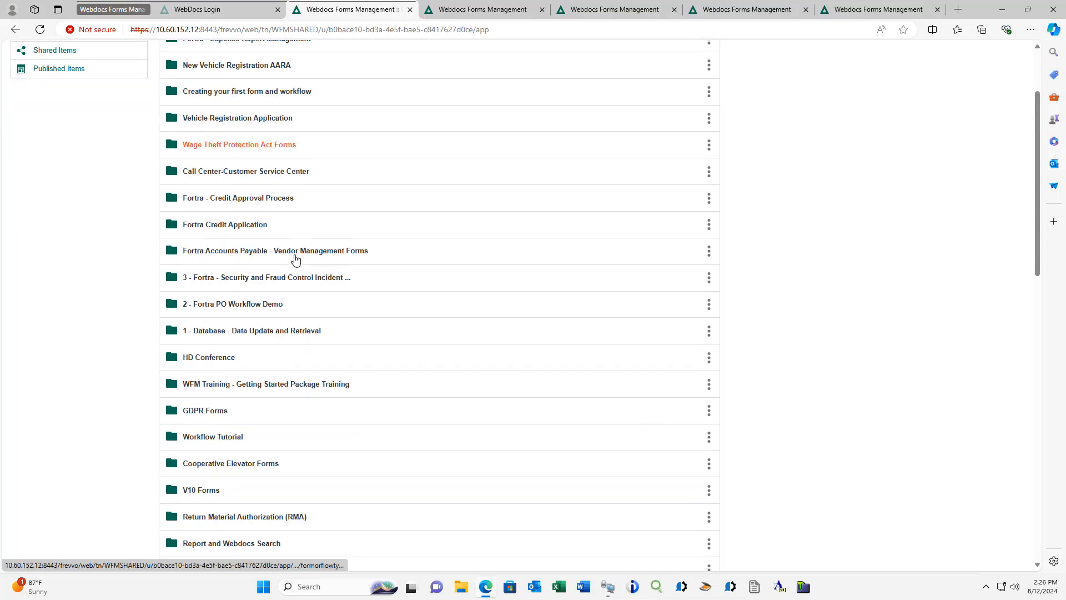
{"action": "scroll", "coordinate": [207, 161], "scroll_direction": "up", "scroll_amount": 2}
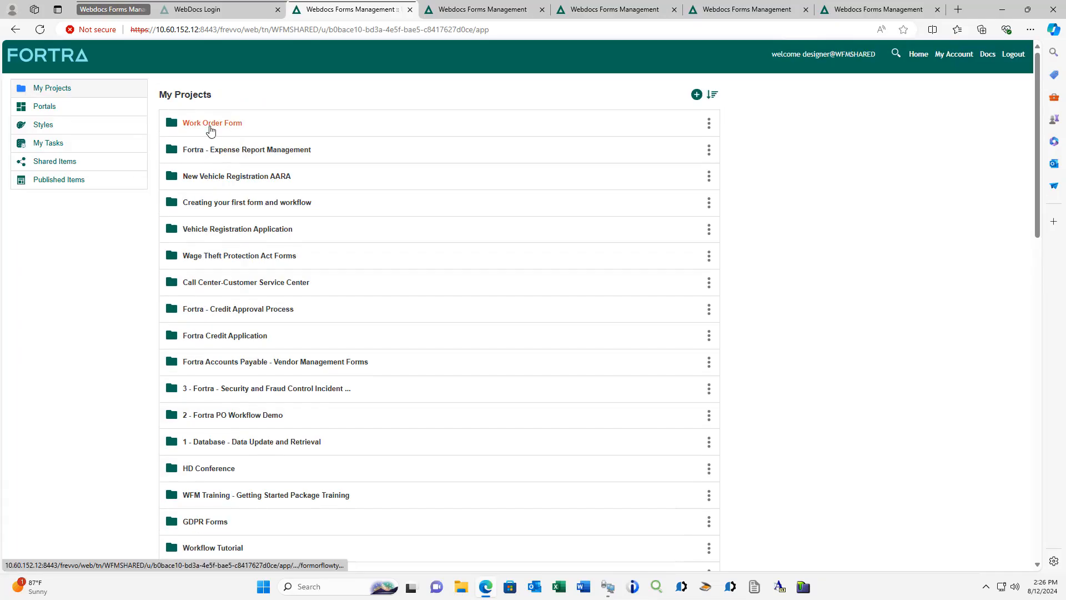
{"action": "scroll", "coordinate": [210, 130], "scroll_direction": "down", "scroll_amount": 4}
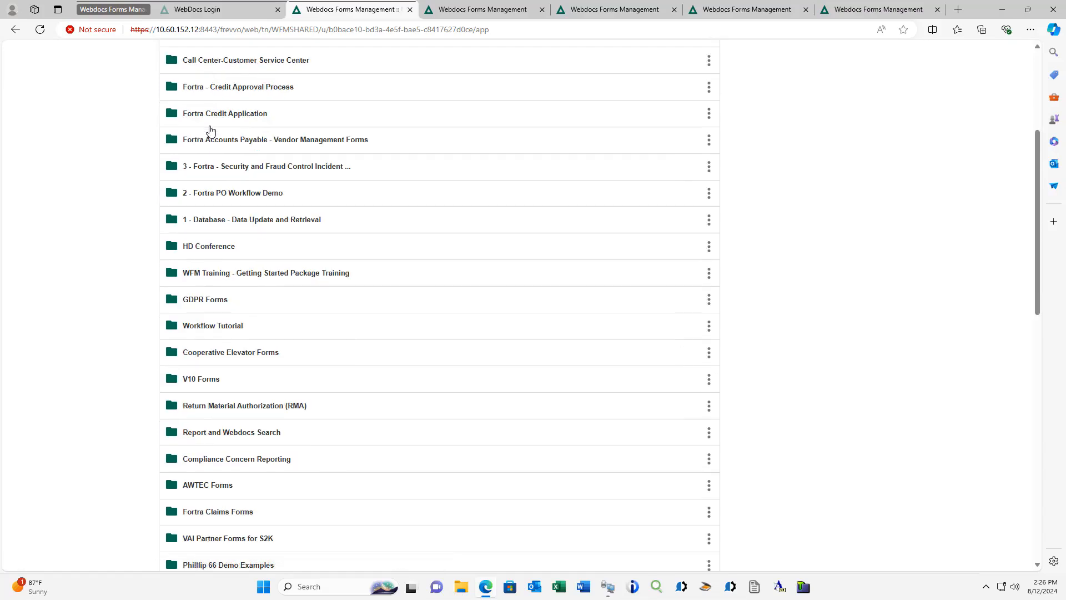
{"action": "scroll", "coordinate": [207, 211], "scroll_direction": "down", "scroll_amount": 4}
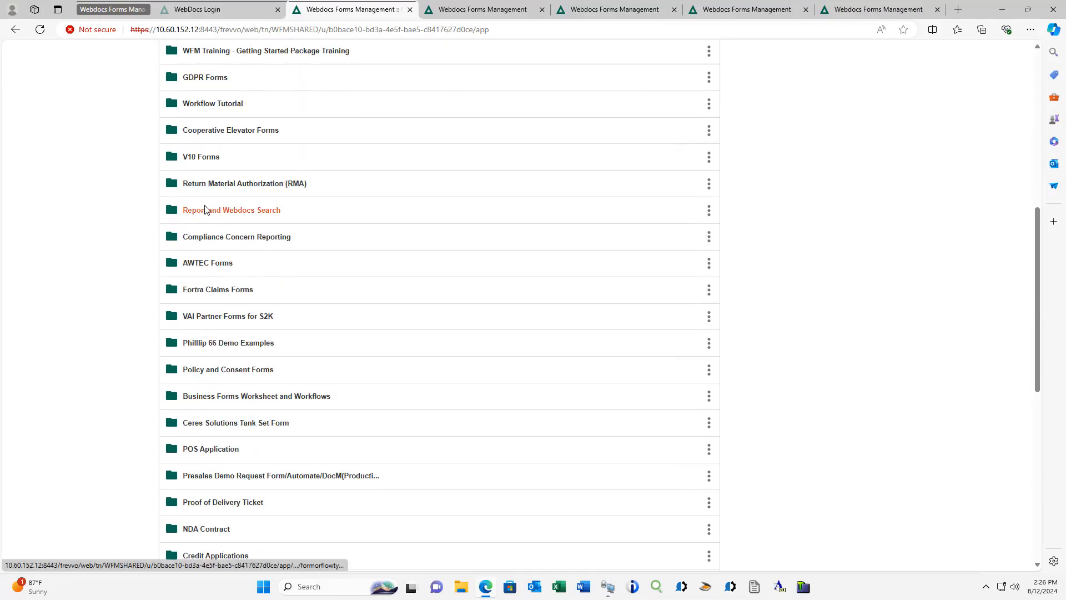
{"action": "scroll", "coordinate": [219, 264], "scroll_direction": "down", "scroll_amount": 2}
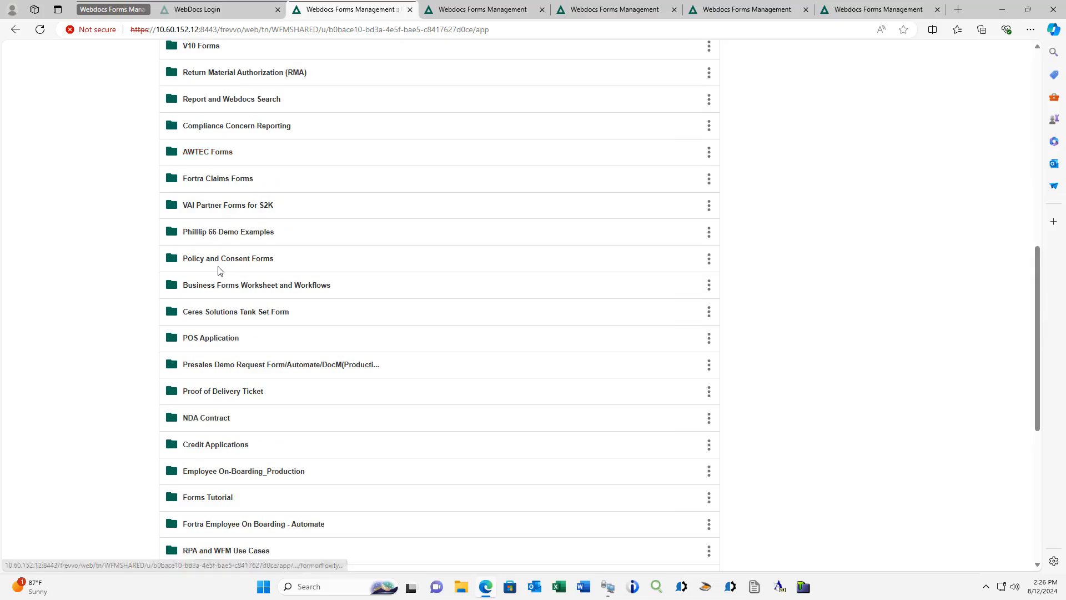
{"action": "scroll", "coordinate": [219, 270], "scroll_direction": "down", "scroll_amount": 2}
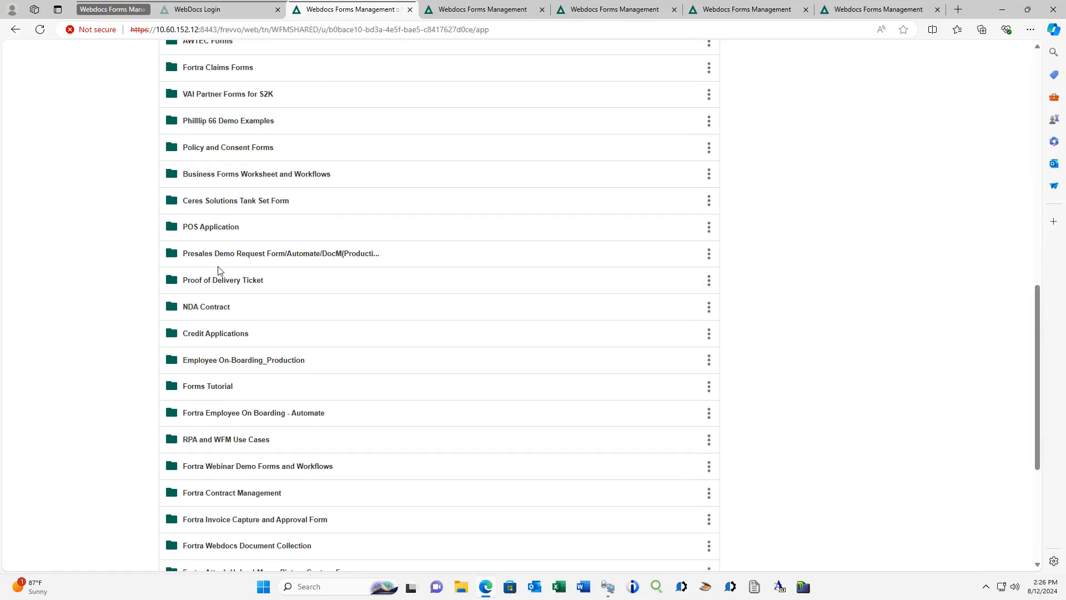
{"action": "left_click", "coordinate": [278, 471]}
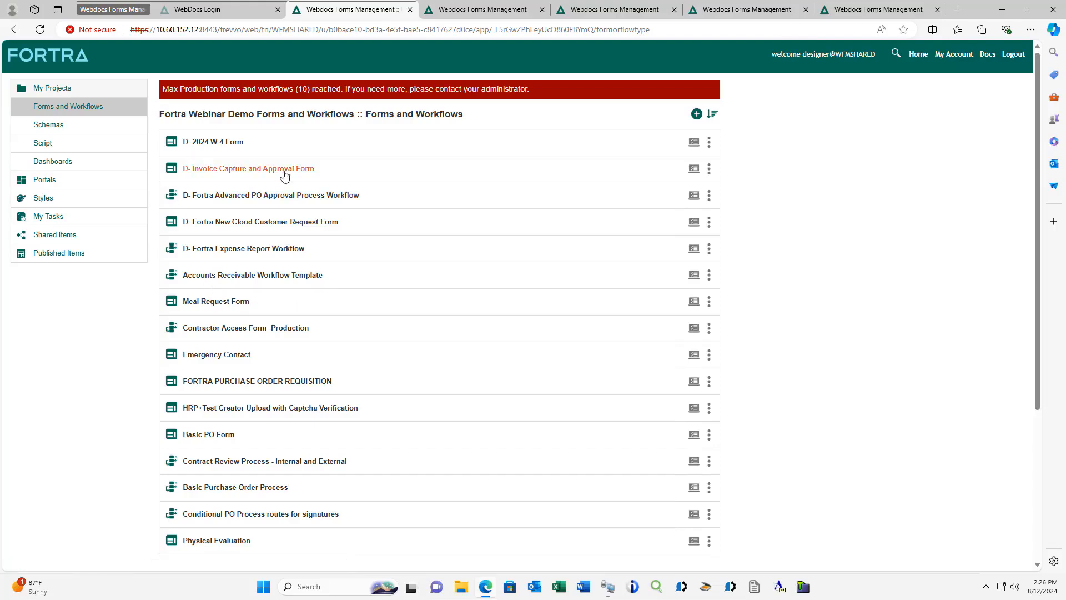
- Open the D- 2024 W-4 Form for editing and review its personal information, filing status and dependents sections
{"action": "left_click", "coordinate": [220, 149]}
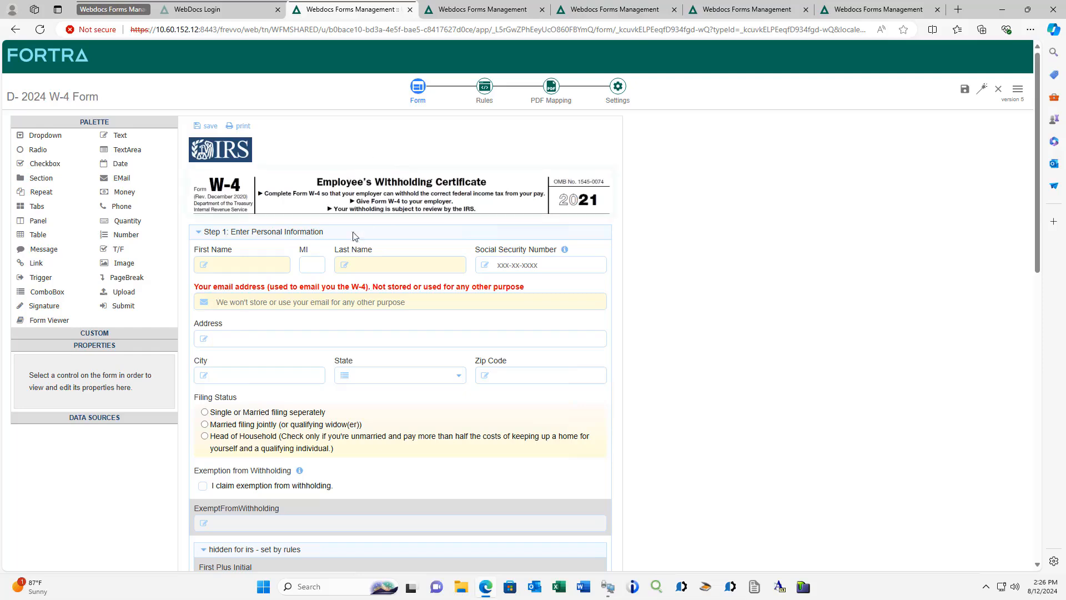
{"action": "scroll", "coordinate": [370, 234], "scroll_direction": "down", "scroll_amount": 1}
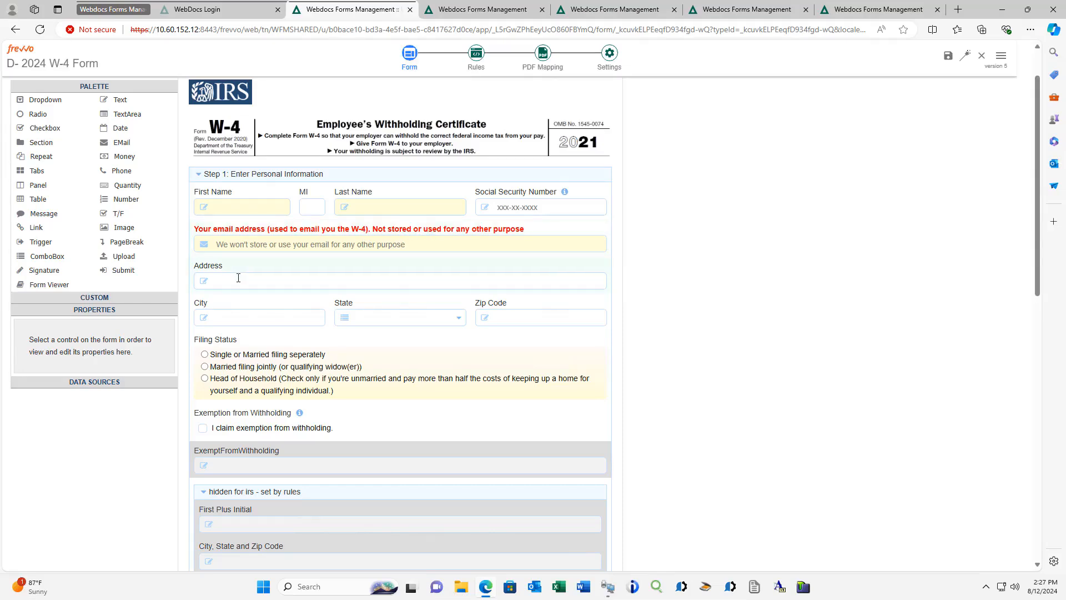
{"action": "scroll", "coordinate": [235, 326], "scroll_direction": "down", "scroll_amount": 7}
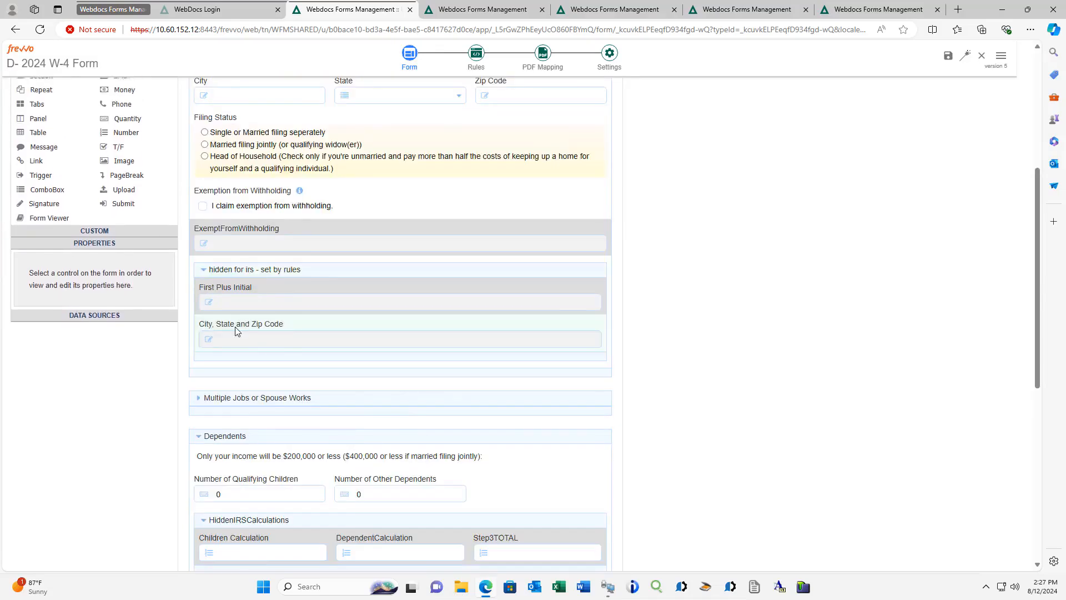
{"action": "scroll", "coordinate": [236, 331], "scroll_direction": "up", "scroll_amount": 6}
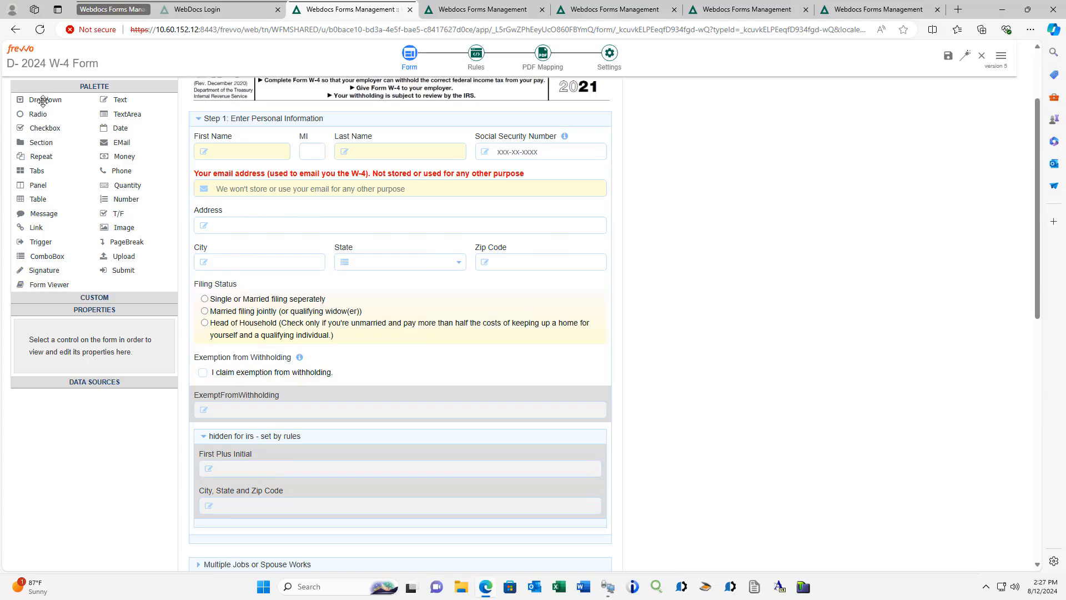
- Try adding a dropdown control between First Name and MI, select its label, and remove the control again
{"action": "left_click_drag", "start_coordinate": [46, 100], "coordinate": [278, 135]}
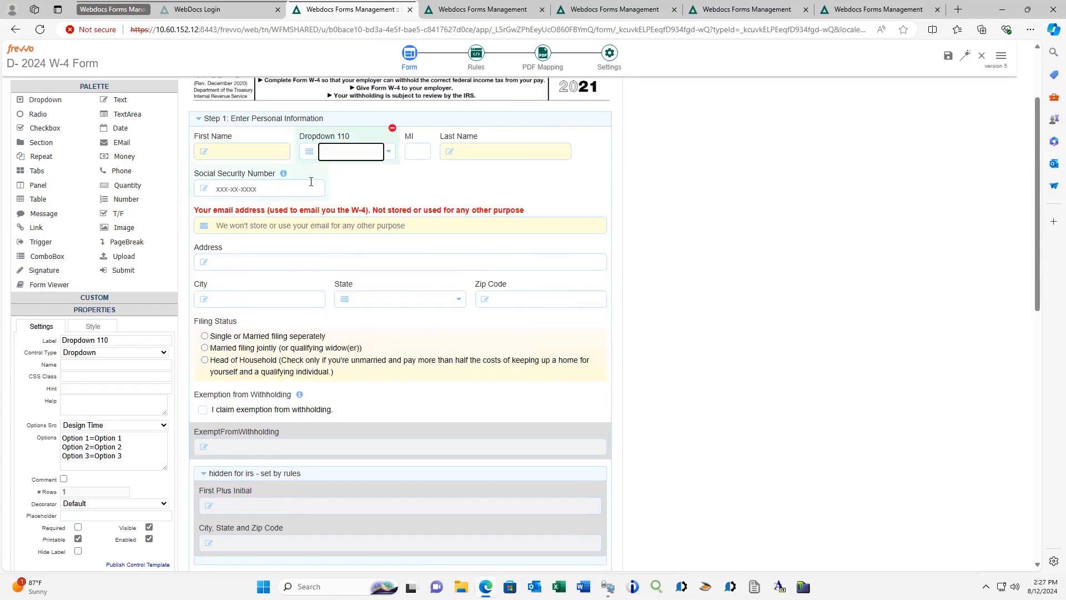
{"action": "left_click", "coordinate": [339, 139]}
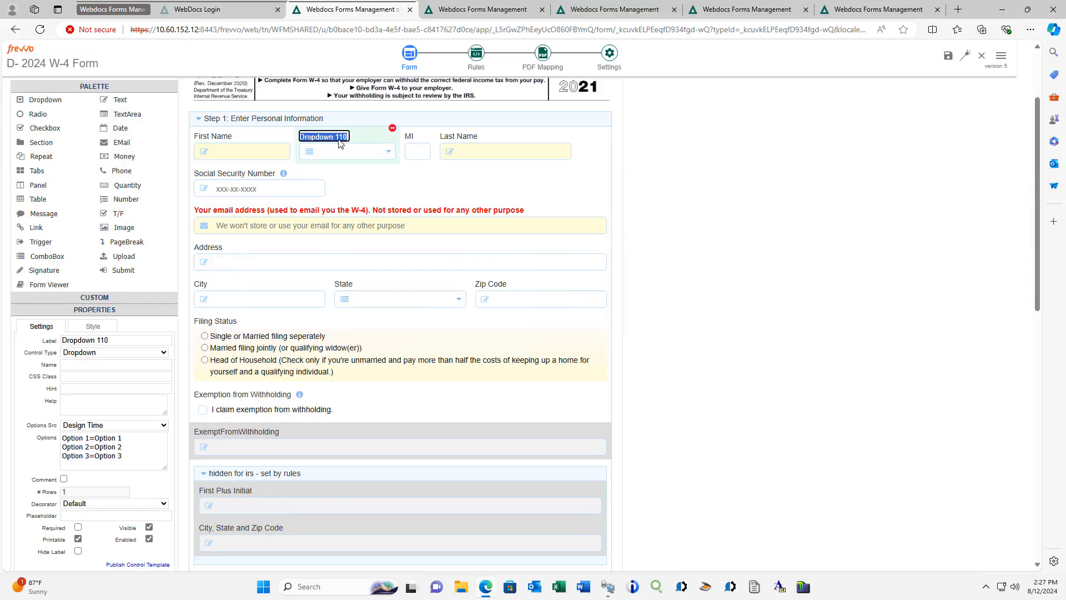
{"action": "left_click", "coordinate": [364, 140]}
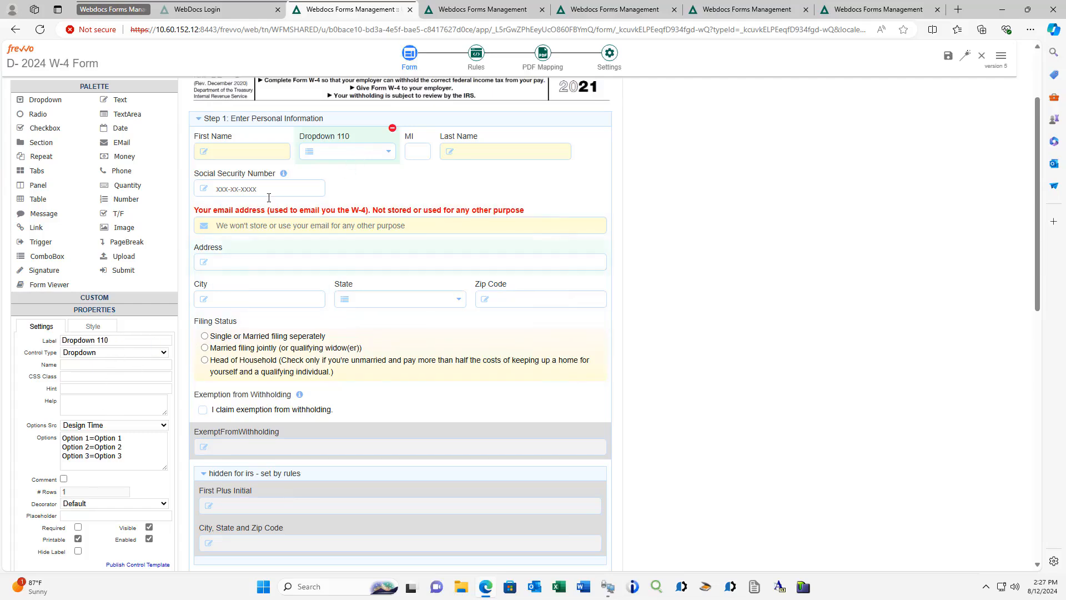
{"action": "left_click", "coordinate": [393, 129]}
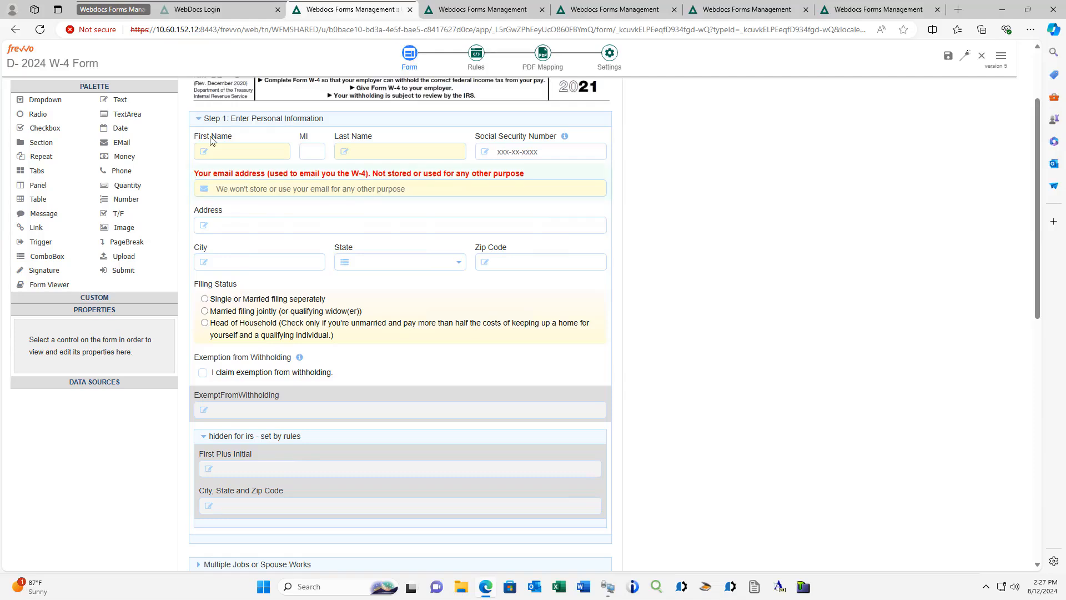
- Select the Step 1: Enter Personal Information section to view its properties, and open the W-4 form's list of rules
{"action": "left_click", "coordinate": [219, 121]}
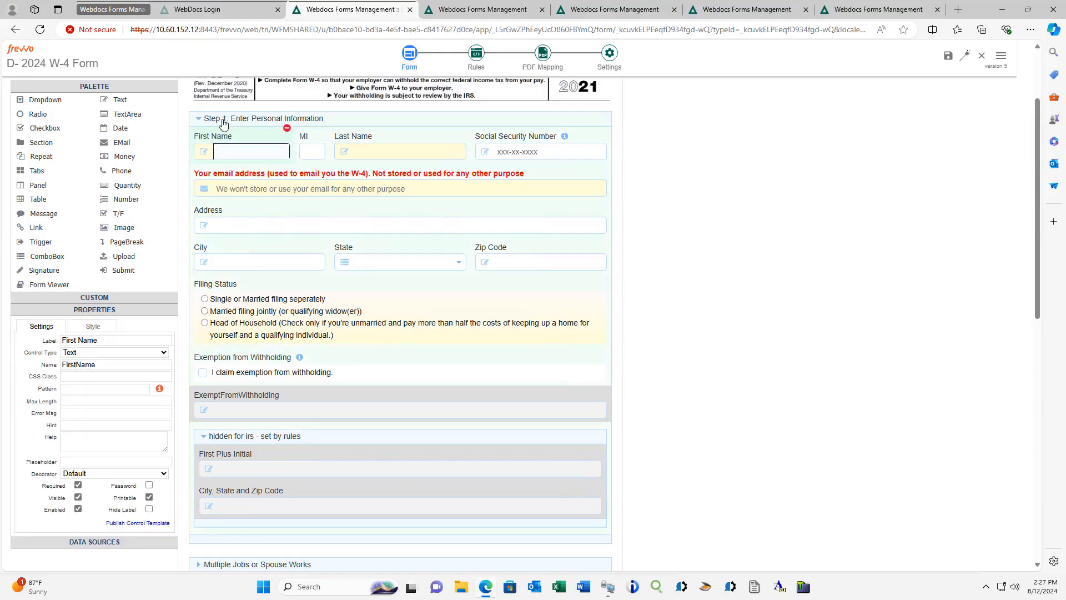
{"action": "left_click_drag", "start_coordinate": [193, 160], "coordinate": [234, 146]}
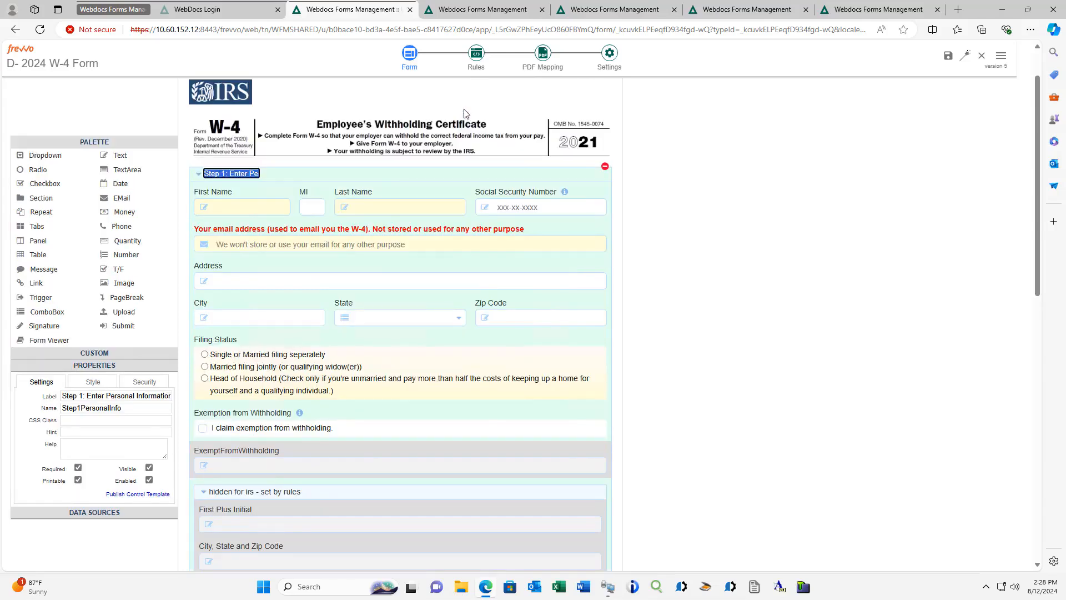
{"action": "scroll", "coordinate": [480, 62], "scroll_direction": "up", "scroll_amount": 1}
{"action": "left_click", "coordinate": [478, 61]}
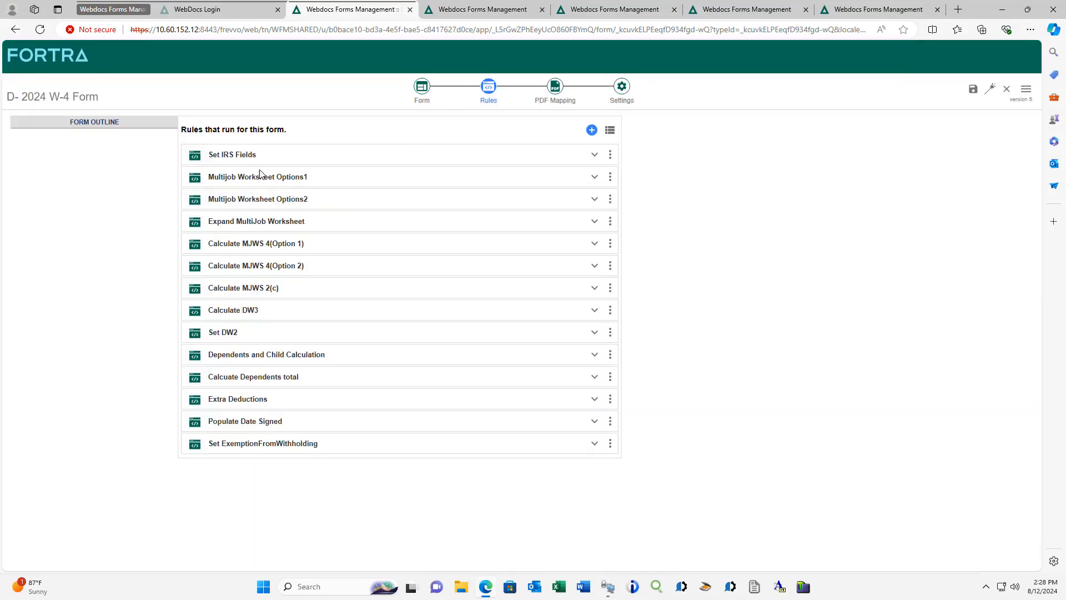
- Expand the Calculate MJWS 2(c) and Set IRS Fields rules to examine how they are defined
{"action": "left_click", "coordinate": [216, 292]}
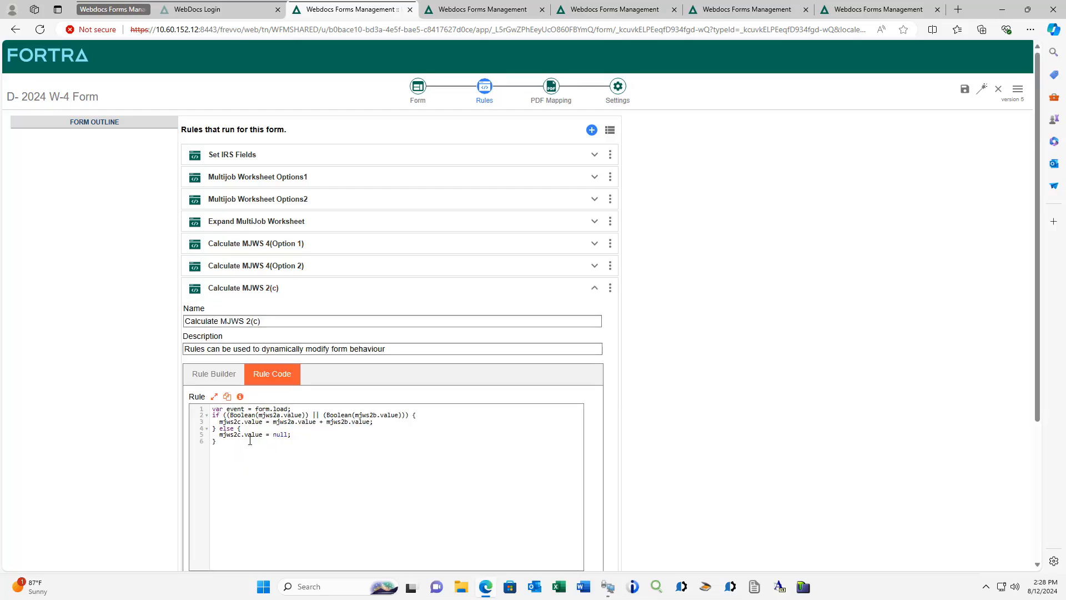
{"action": "left_click", "coordinate": [246, 157]}
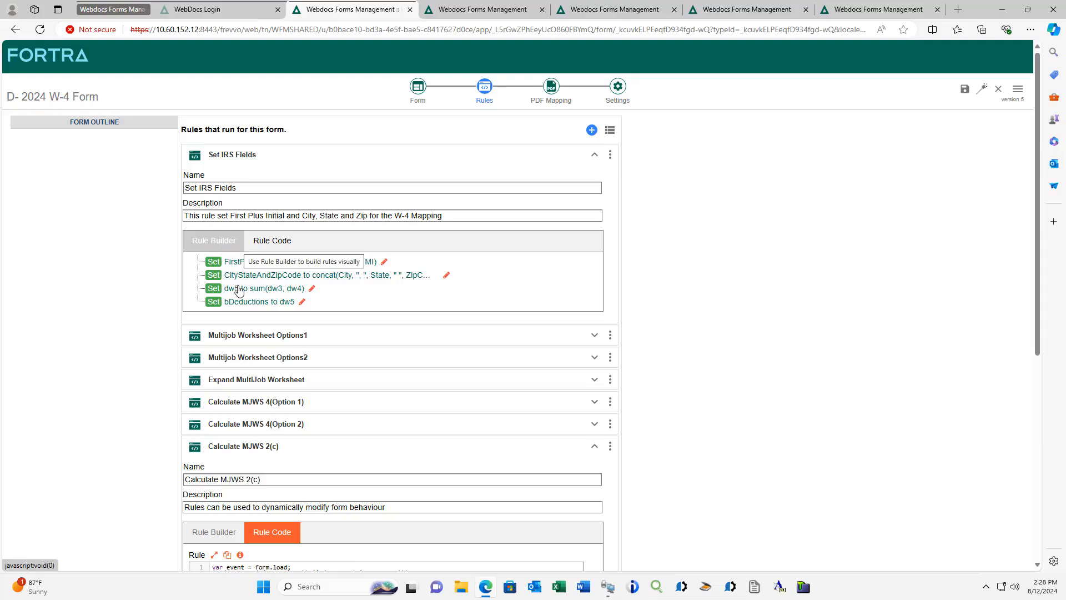
{"action": "left_click", "coordinate": [218, 268]}
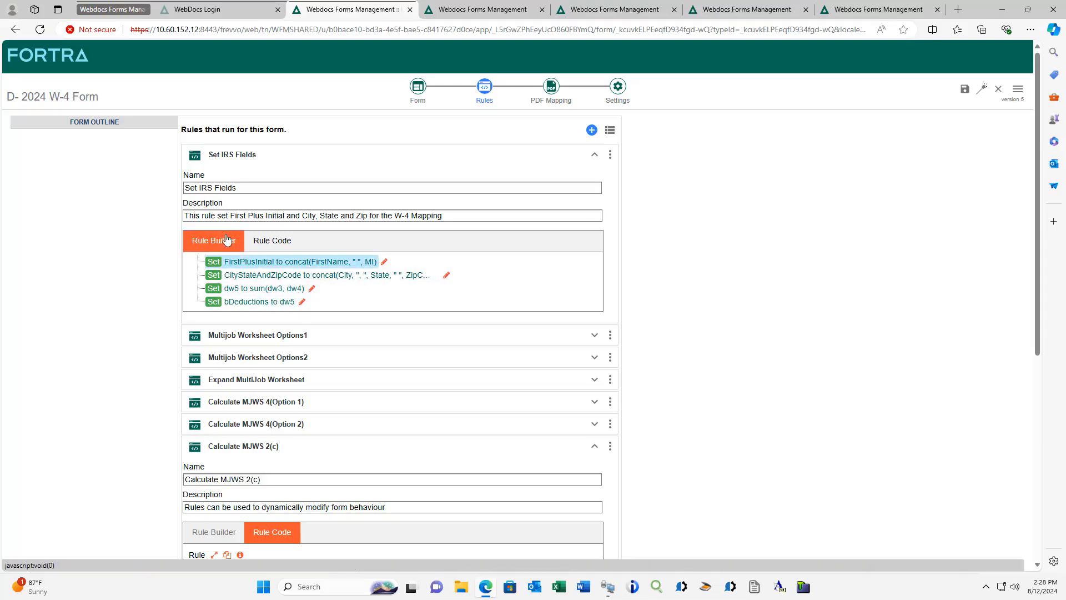
- Inspect the Set IRS Fields actions in the Rule Builder and close it, discarding any changes
{"action": "left_click", "coordinate": [384, 264]}
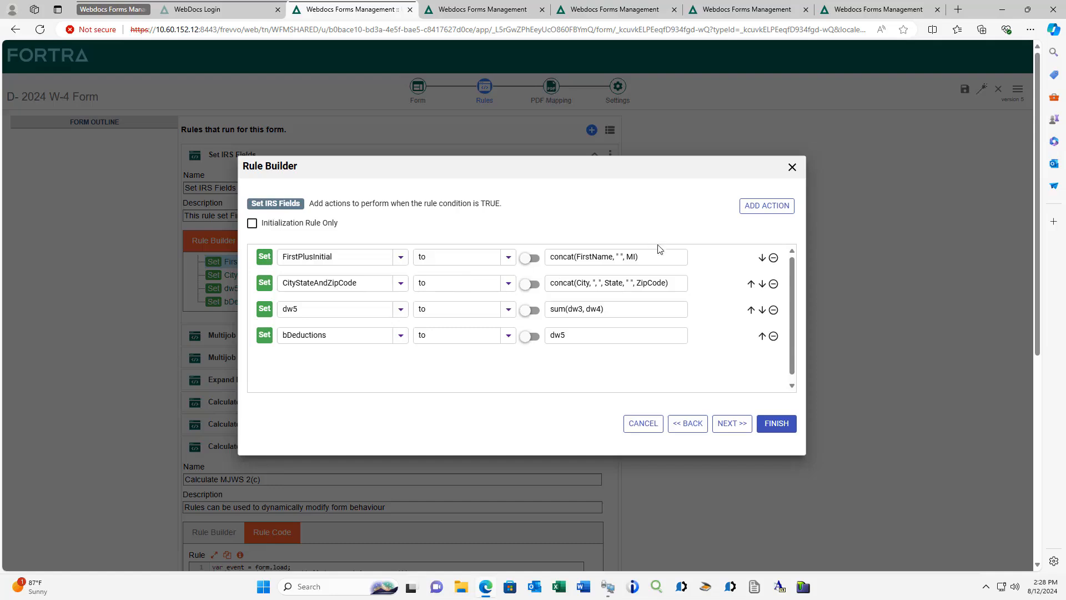
{"action": "left_click", "coordinate": [792, 168]}
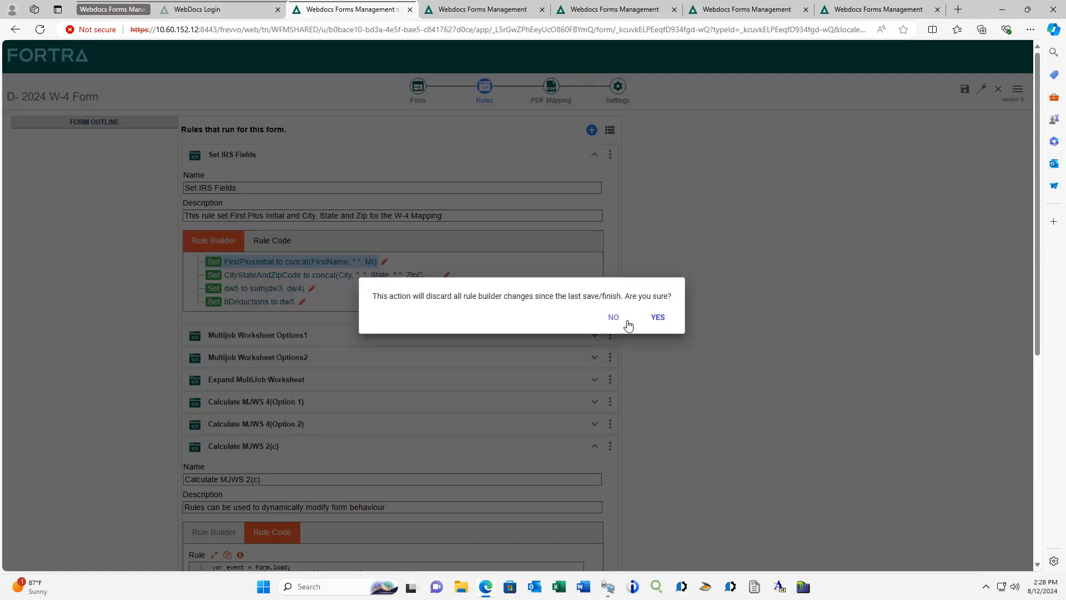
{"action": "left_click", "coordinate": [651, 321]}
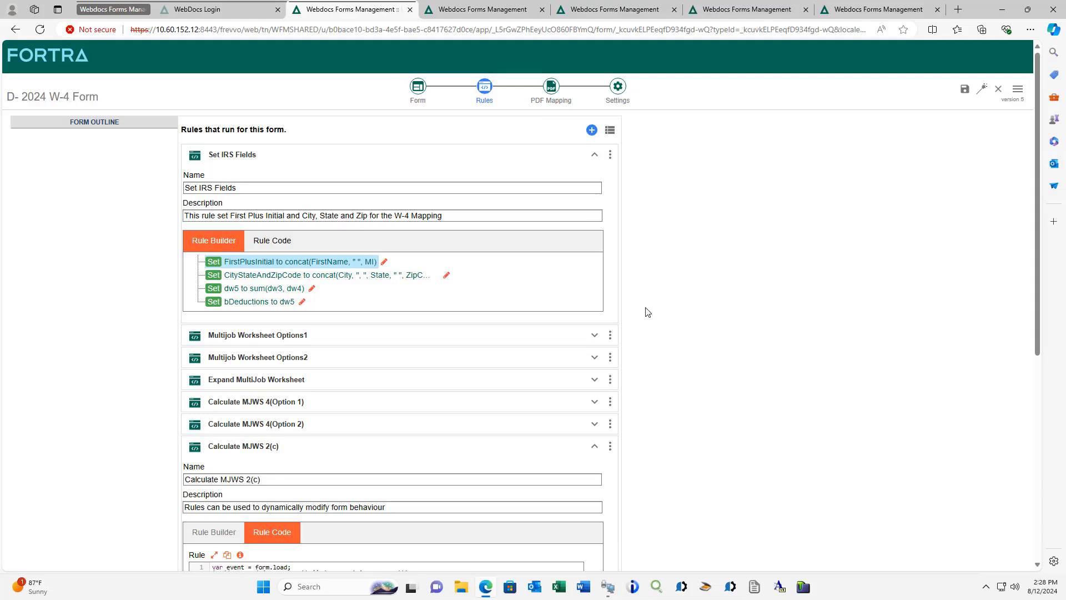
- Open the field mapping of the Federal W4 PDF and review the mapped fields on page 1
{"action": "left_click", "coordinate": [551, 89]}
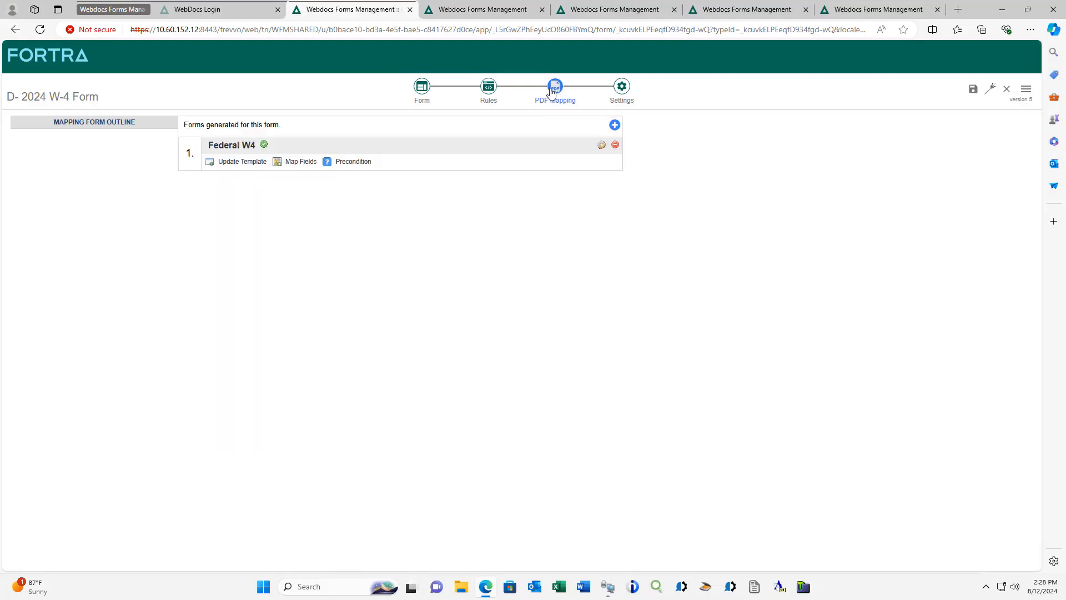
{"action": "left_click", "coordinate": [299, 163]}
{"action": "left_click", "coordinate": [599, 362]}
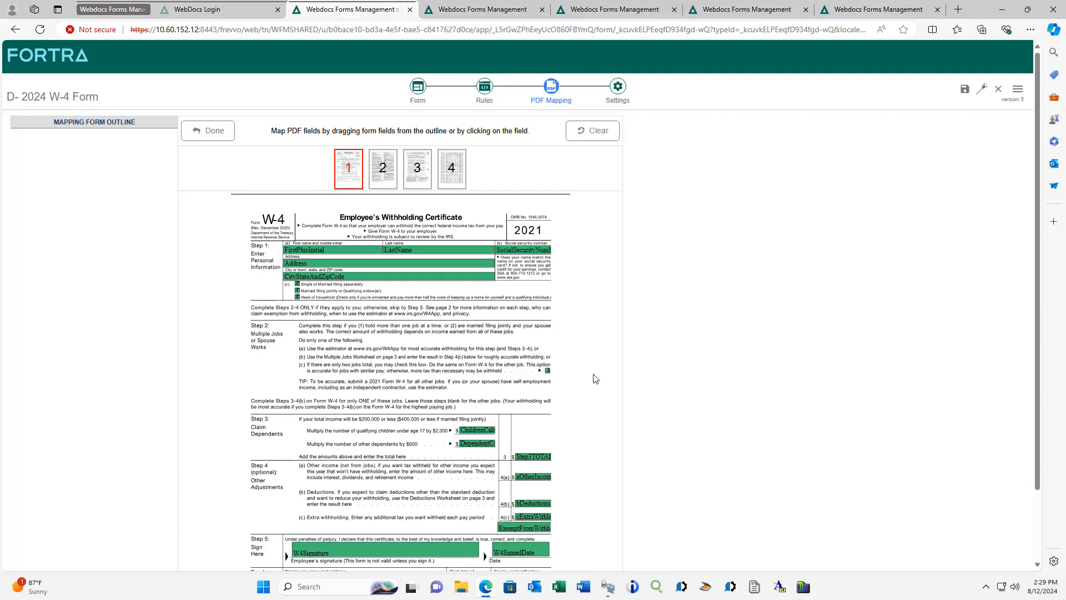
{"action": "scroll", "coordinate": [595, 378], "scroll_direction": "down", "scroll_amount": 1}
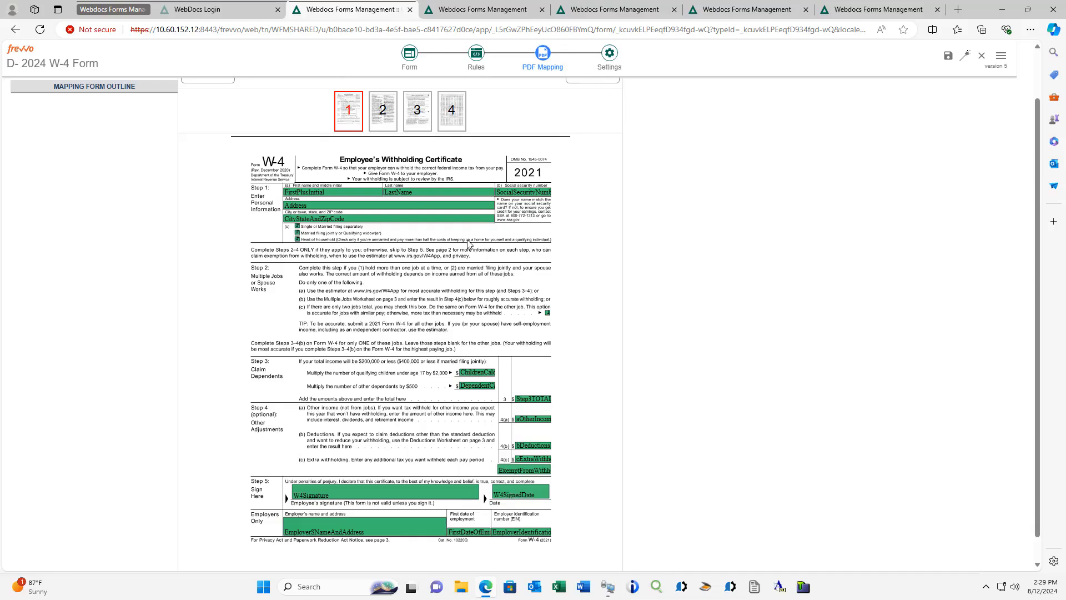
- Review the form's document action settings for sending documents by email, and return to the form layout
{"action": "left_click", "coordinate": [609, 53]}
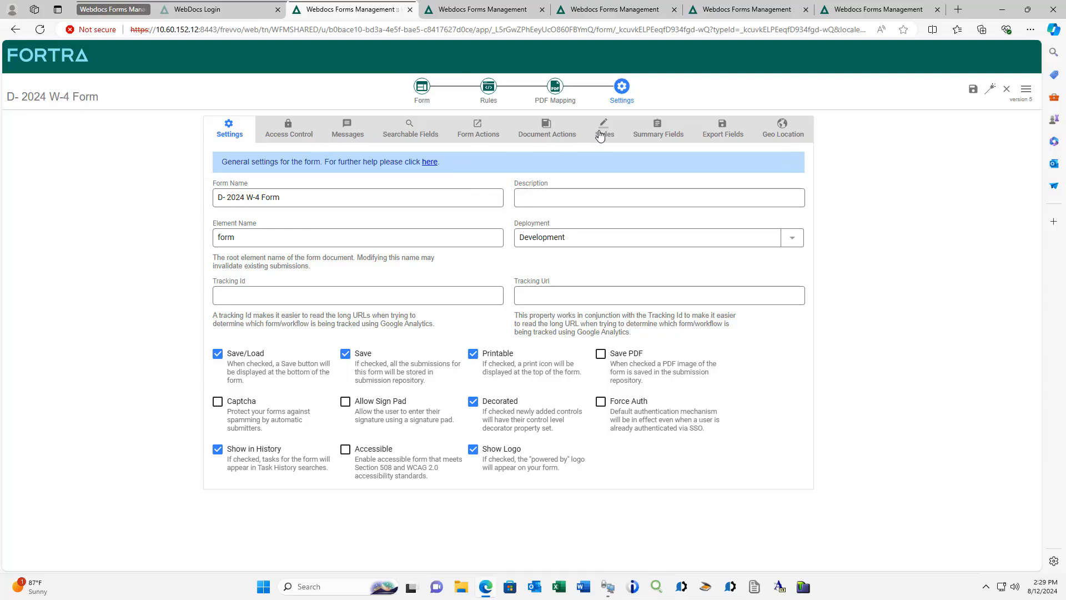
{"action": "left_click", "coordinate": [544, 141]}
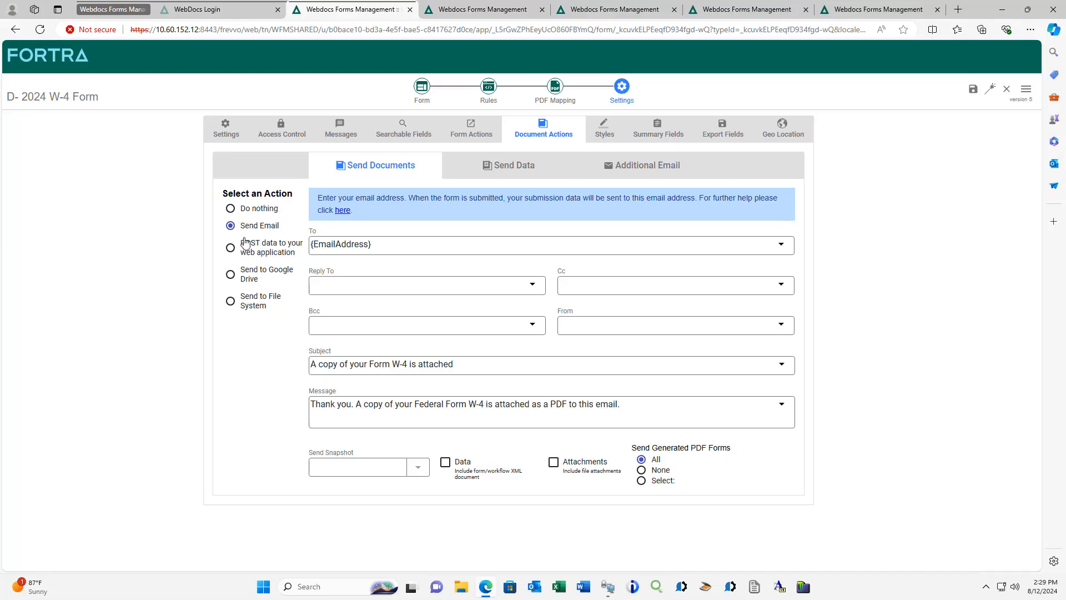
{"action": "left_click", "coordinate": [421, 90]}
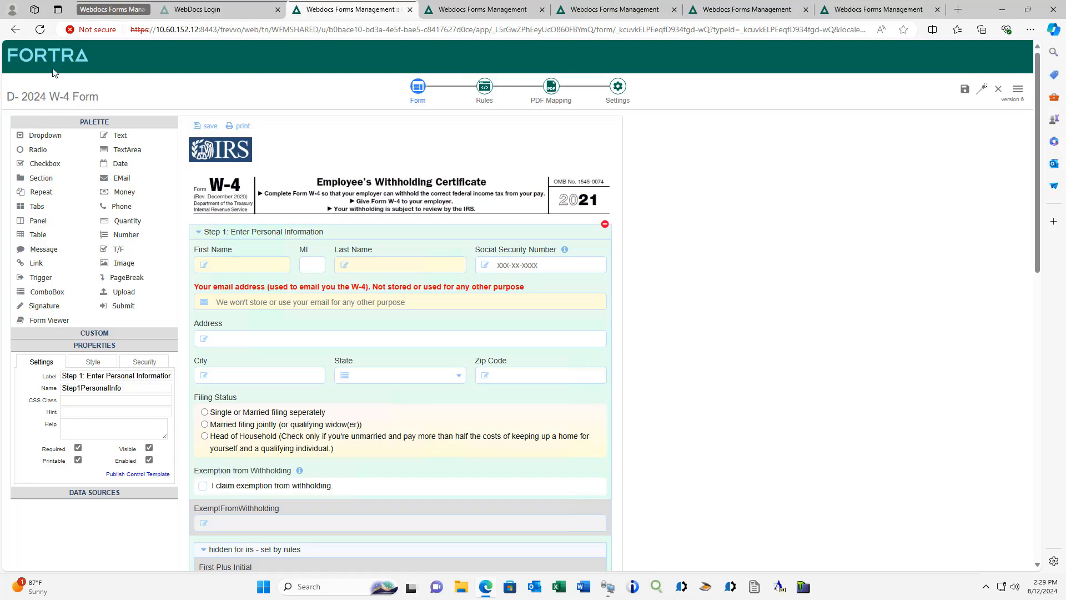
{"action": "left_click", "coordinate": [14, 31]}
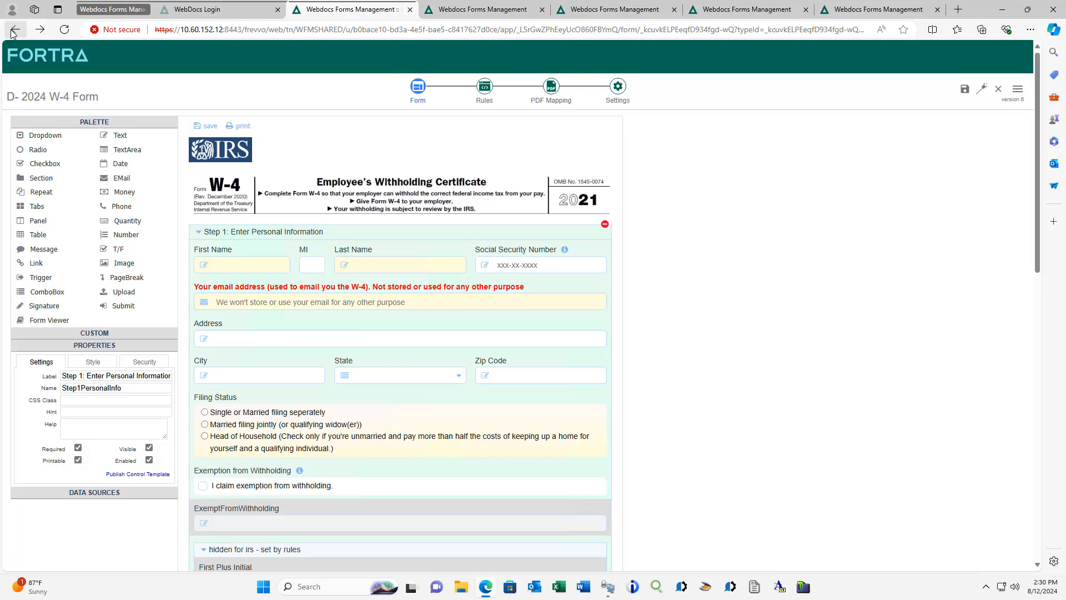
{"action": "left_click", "coordinate": [14, 35]}
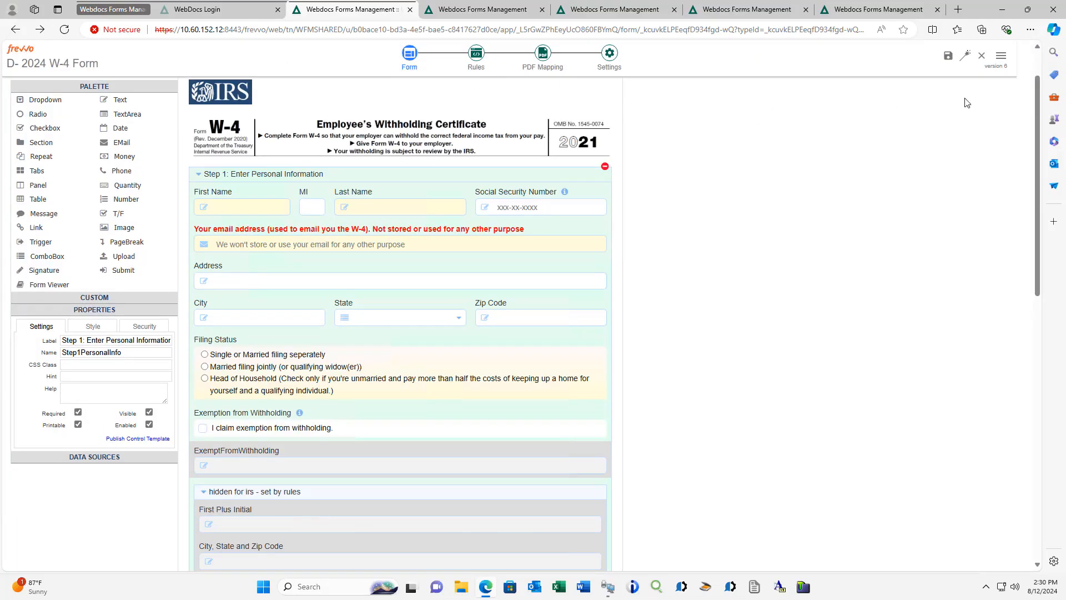
- Save and test the W-4 form in a maximized test window and look through its desktop view
{"action": "left_click", "coordinate": [966, 58]}
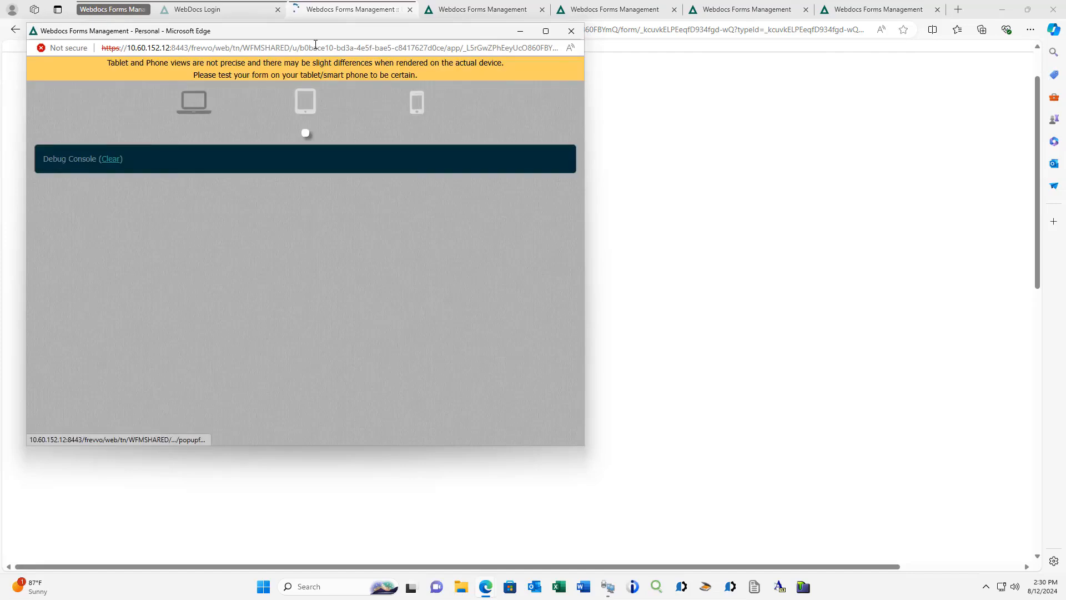
{"action": "double_click", "coordinate": [316, 31]}
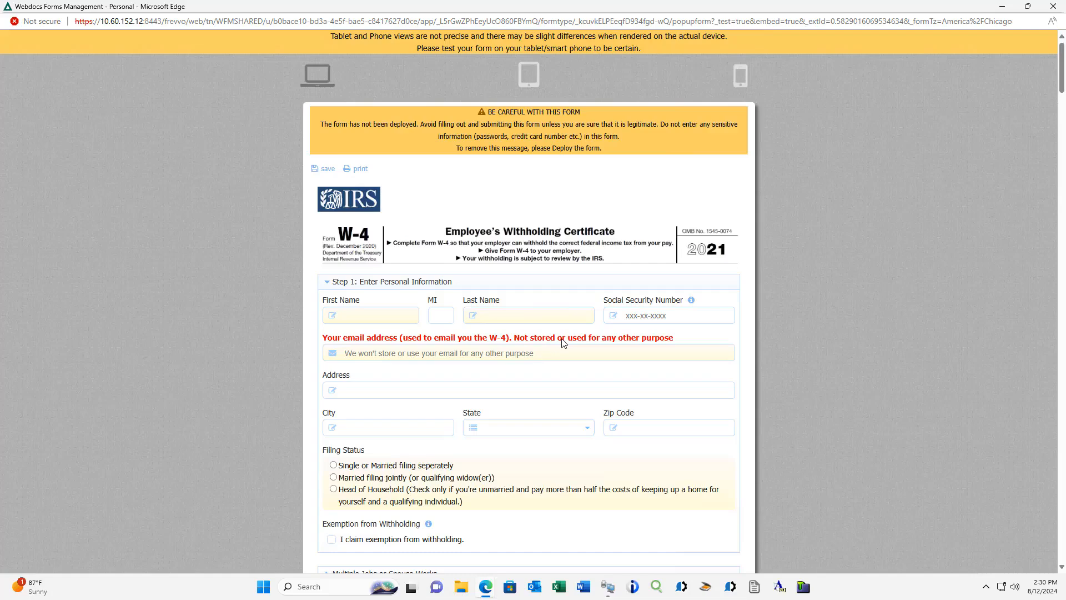
{"action": "scroll", "coordinate": [562, 341], "scroll_direction": "down", "scroll_amount": 4}
{"action": "scroll", "coordinate": [563, 343], "scroll_direction": "down", "scroll_amount": 3}
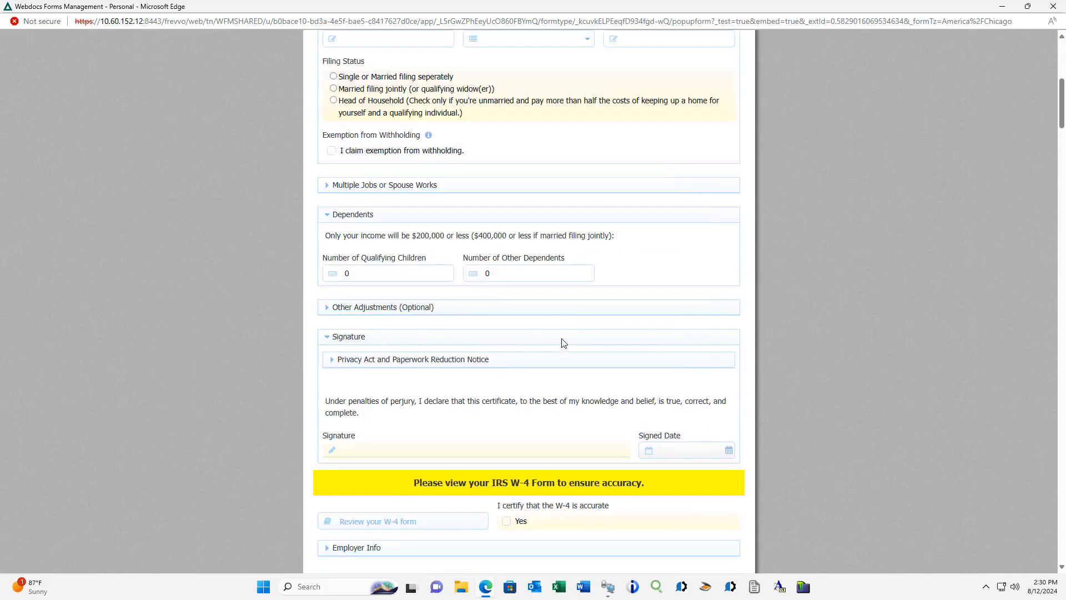
{"action": "scroll", "coordinate": [562, 343], "scroll_direction": "up", "scroll_amount": 7}
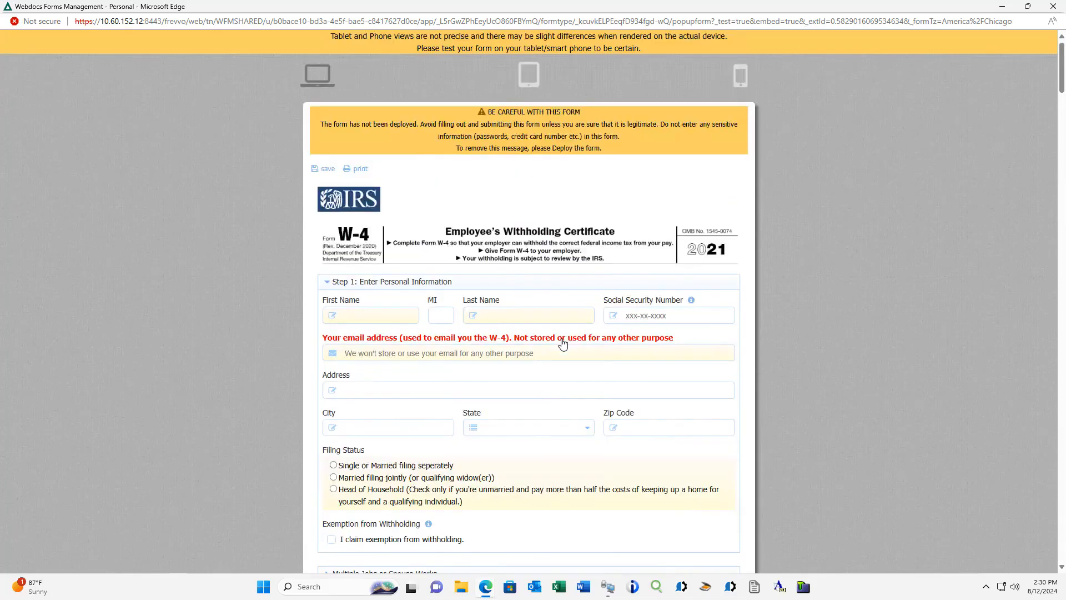
- Preview the W-4 test form in the tablet view and look through its sections
{"action": "left_click", "coordinate": [534, 81]}
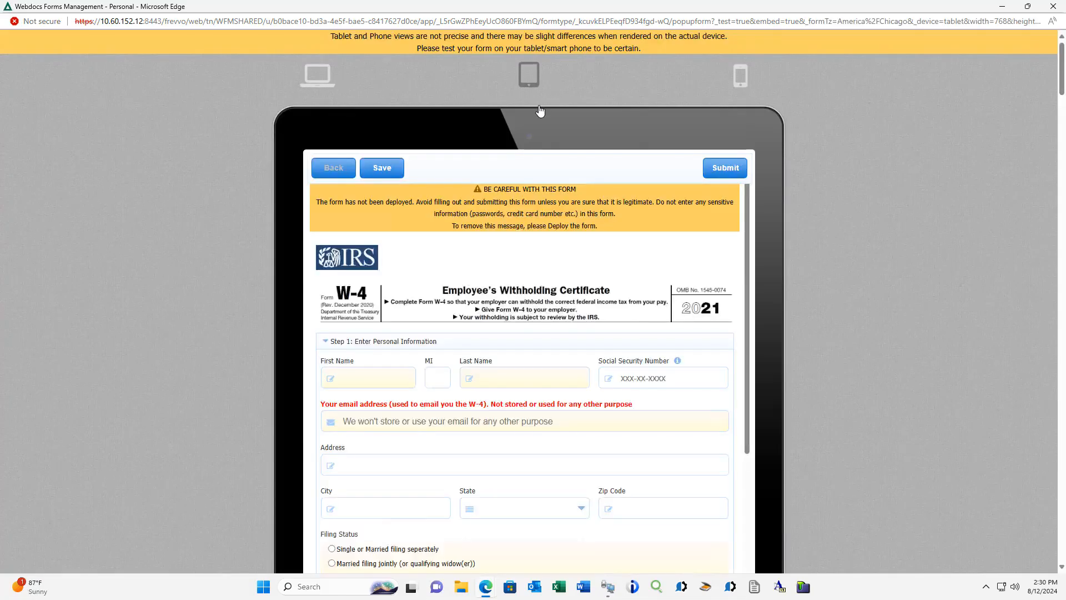
{"action": "scroll", "coordinate": [534, 118], "scroll_direction": "down", "scroll_amount": 2}
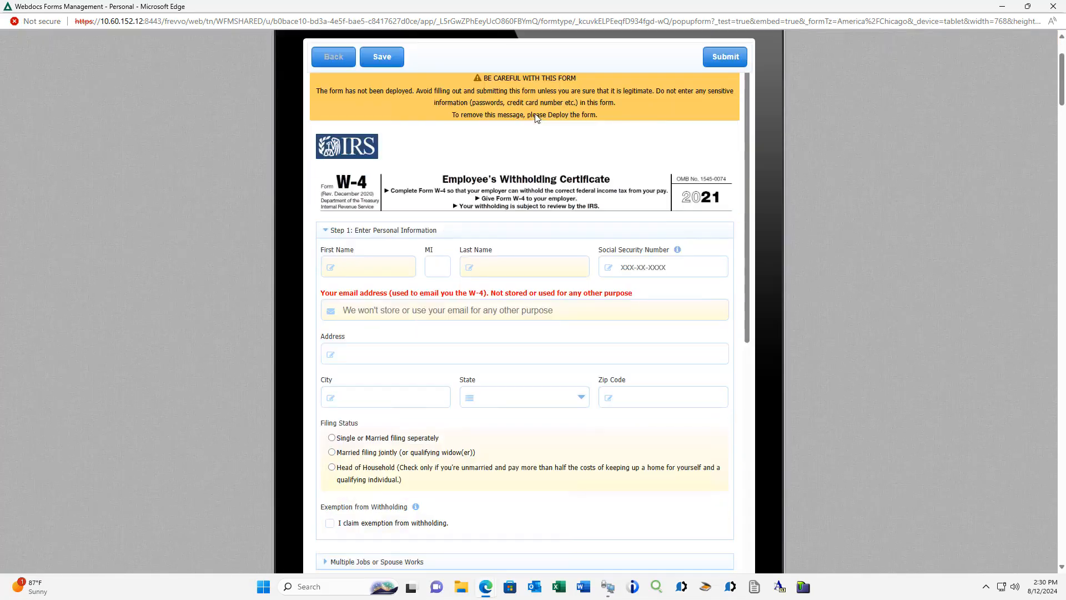
{"action": "scroll", "coordinate": [537, 183], "scroll_direction": "down", "scroll_amount": 4}
{"action": "scroll", "coordinate": [537, 184], "scroll_direction": "down", "scroll_amount": 3}
{"action": "scroll", "coordinate": [537, 184], "scroll_direction": "up", "scroll_amount": 7}
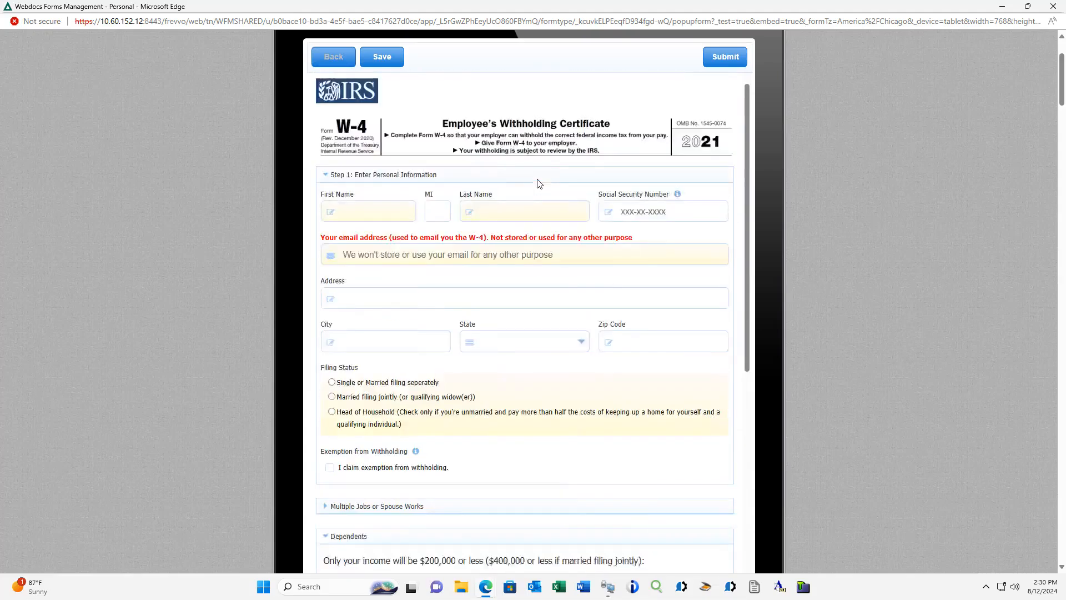
{"action": "scroll", "coordinate": [731, 95], "scroll_direction": "up", "scroll_amount": 2}
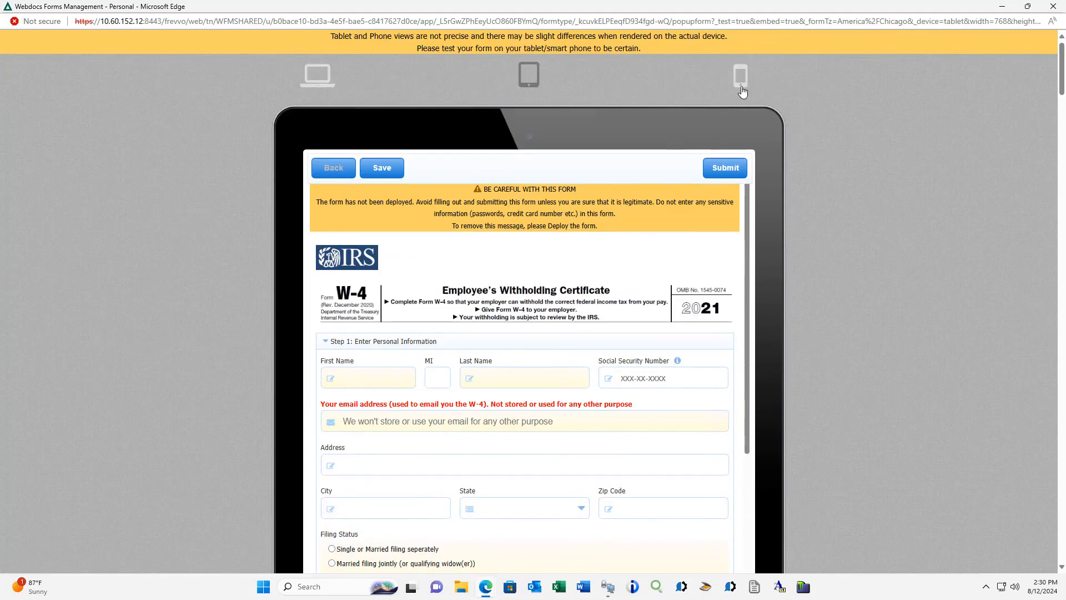
- Preview the W-4 test form in the phone view and switch back to the desktop view
{"action": "left_click", "coordinate": [741, 75]}
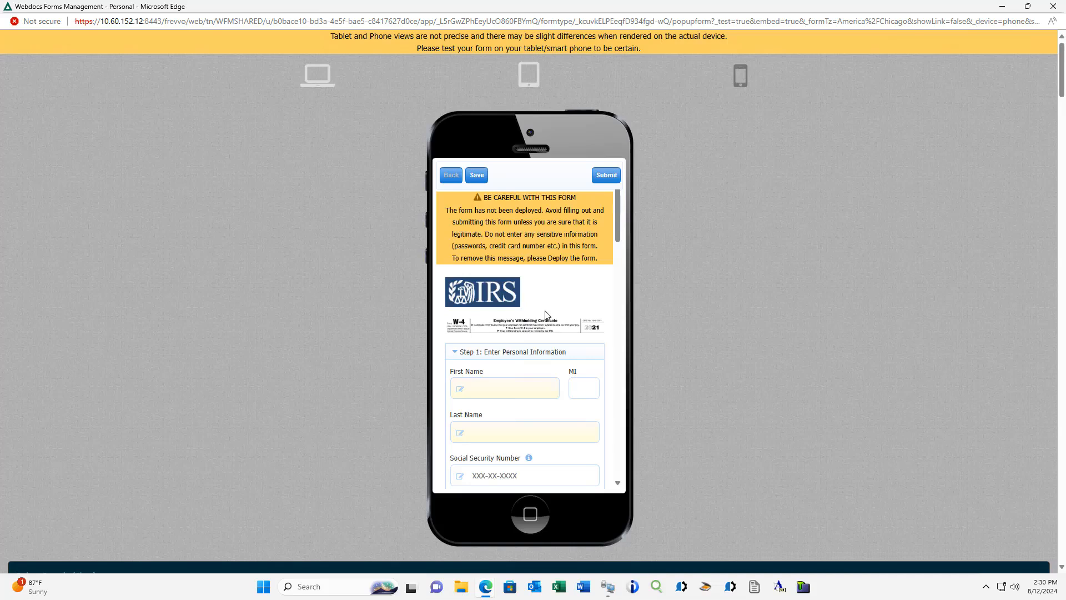
{"action": "scroll", "coordinate": [546, 314], "scroll_direction": "down", "scroll_amount": 6}
{"action": "scroll", "coordinate": [546, 315], "scroll_direction": "down", "scroll_amount": 1}
{"action": "scroll", "coordinate": [546, 315], "scroll_direction": "up", "scroll_amount": 7}
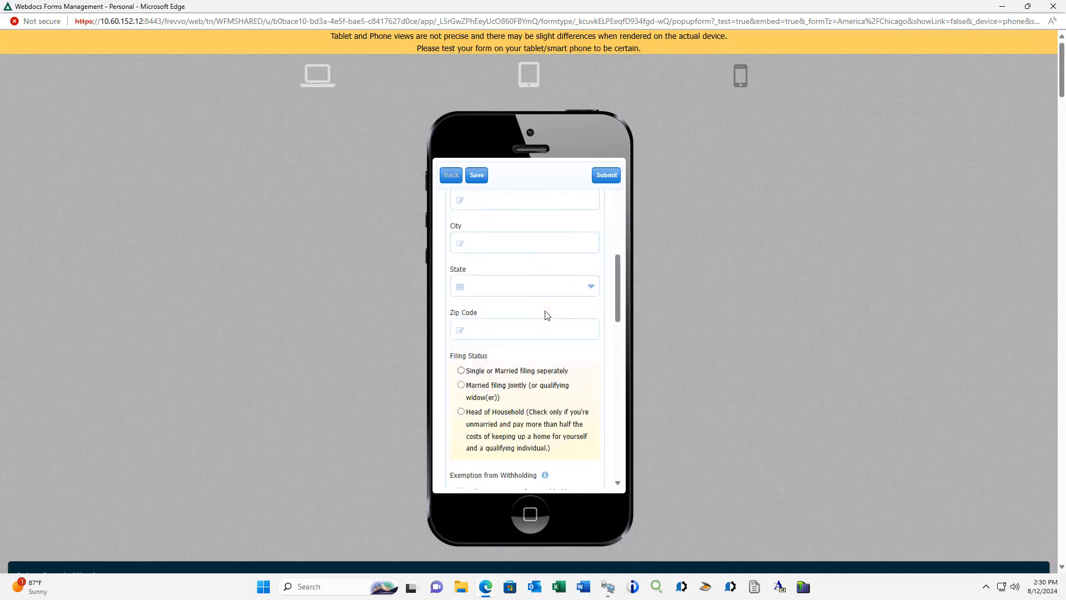
{"action": "left_click", "coordinate": [318, 80]}
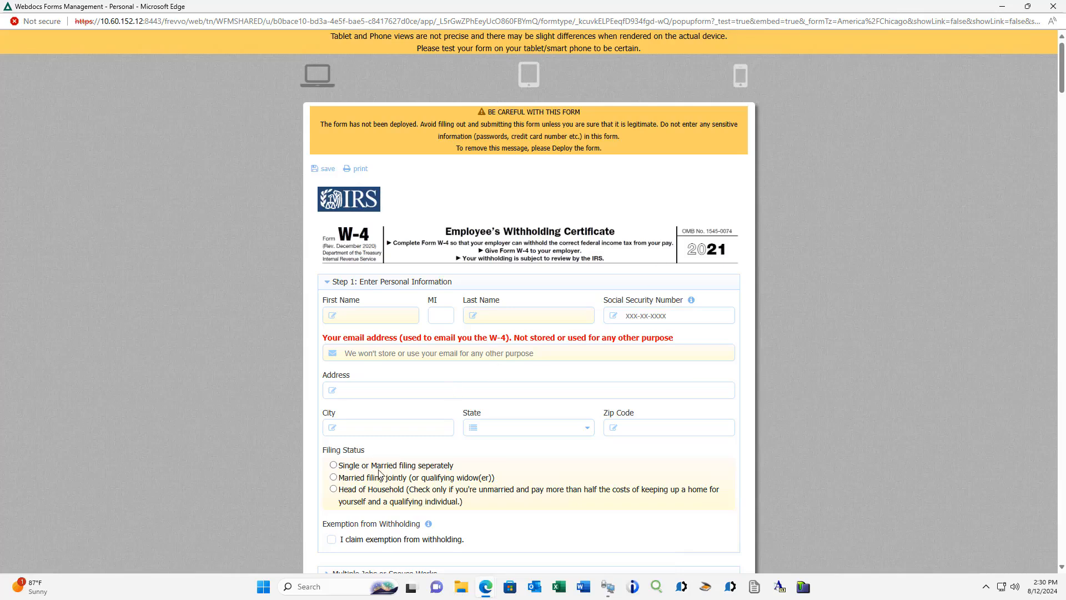
- Enter the employee's first and last name and set the filing status to Married filing jointly (or qualifying widow(er))
{"action": "scroll", "coordinate": [379, 473], "scroll_direction": "down", "scroll_amount": 2}
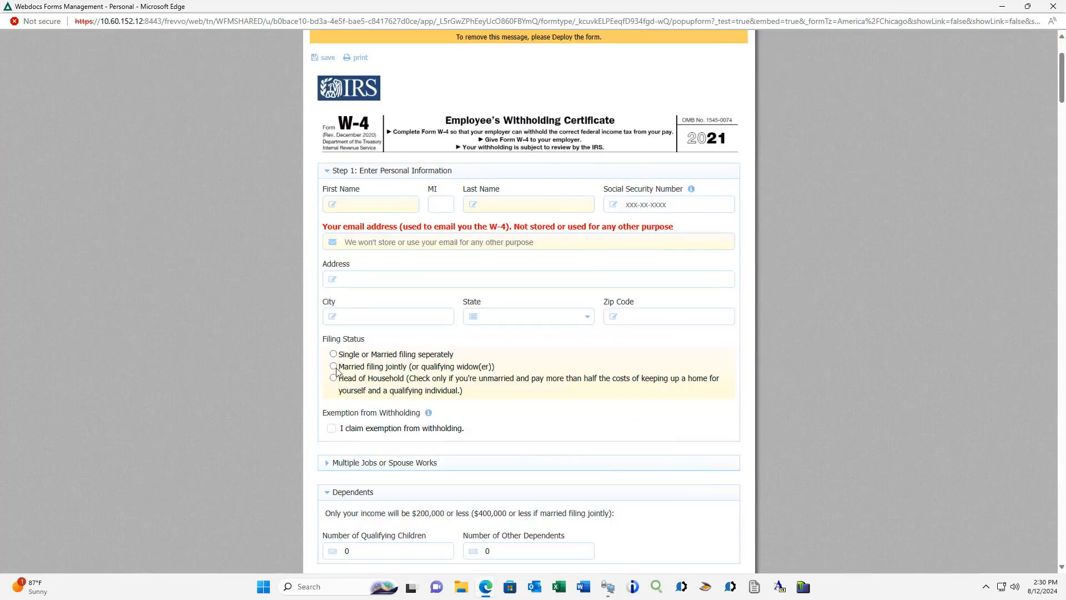
{"action": "left_click", "coordinate": [387, 208]}
{"action": "left_click", "coordinate": [495, 199]}
{"action": "left_click", "coordinate": [338, 366]}
{"action": "left_click", "coordinate": [336, 367]}
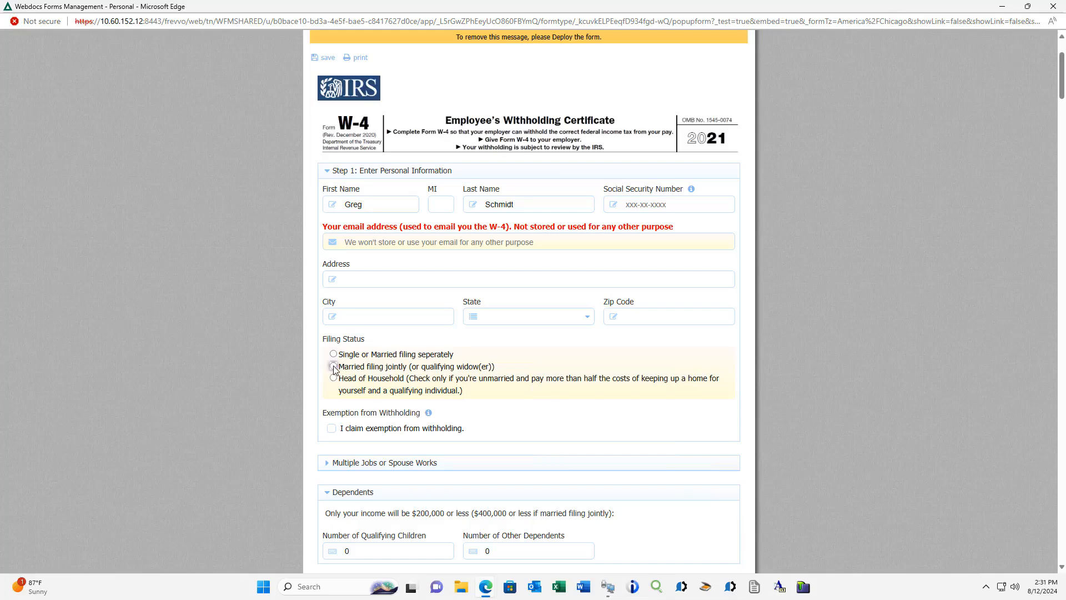
- Sign the W-4 form with a handwritten signature and certify that the W-4 is accurate
{"action": "scroll", "coordinate": [336, 370], "scroll_direction": "down", "scroll_amount": 2}
{"action": "scroll", "coordinate": [336, 370], "scroll_direction": "down", "scroll_amount": 4}
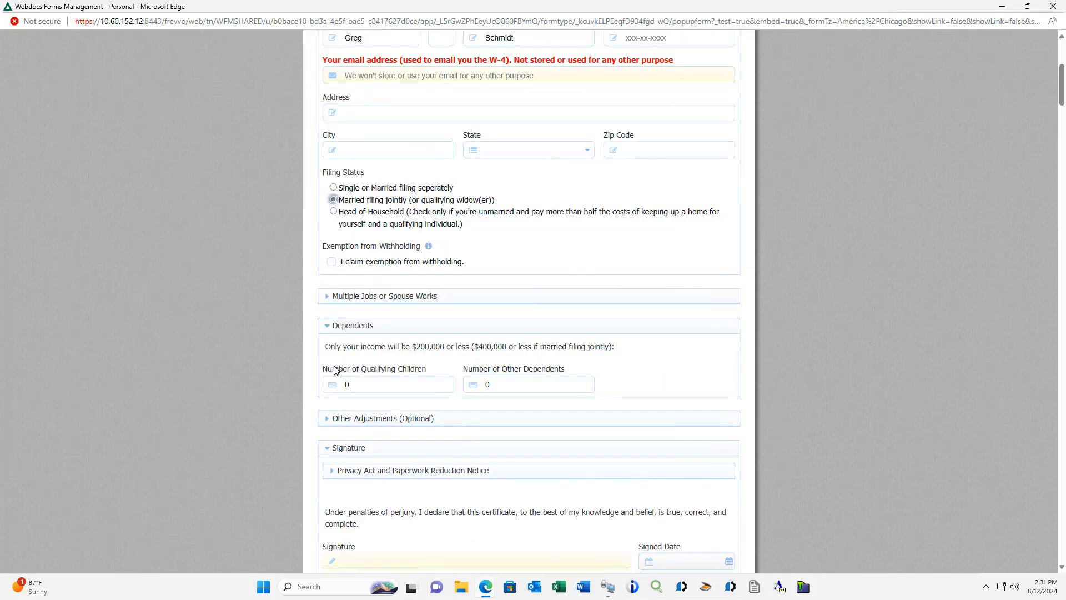
{"action": "left_click", "coordinate": [357, 398]}
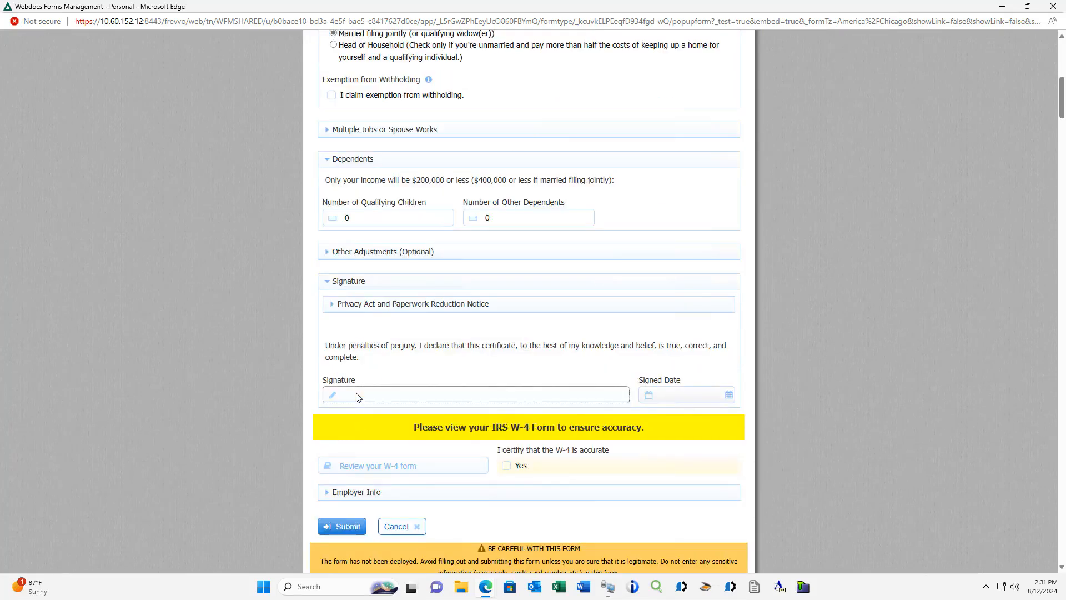
{"action": "left_click_drag", "start_coordinate": [354, 462], "coordinate": [363, 434]}
{"action": "mouse_move", "coordinate": [411, 459]}
{"action": "left_mouse_down"}
{"action": "mouse_move", "coordinate": [460, 445]}
{"action": "mouse_move", "coordinate": [575, 454]}
{"action": "left_mouse_up"}
{"action": "left_click", "coordinate": [620, 512]}
{"action": "left_click", "coordinate": [507, 466]}
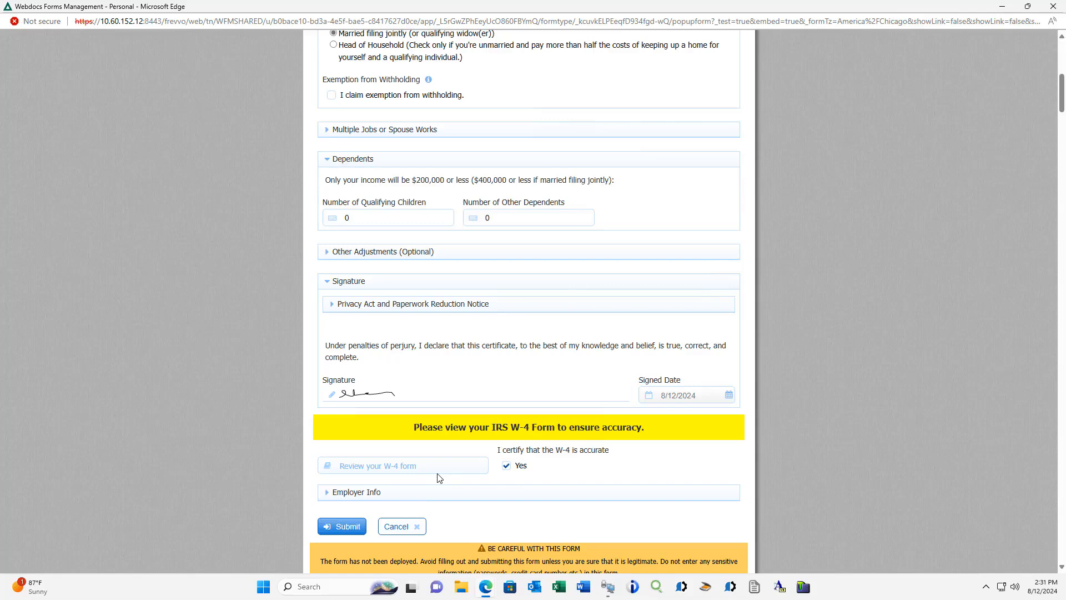
- Open the generated W-4 PDF for review, close it and return to the W-4 form designer
{"action": "left_click", "coordinate": [403, 471]}
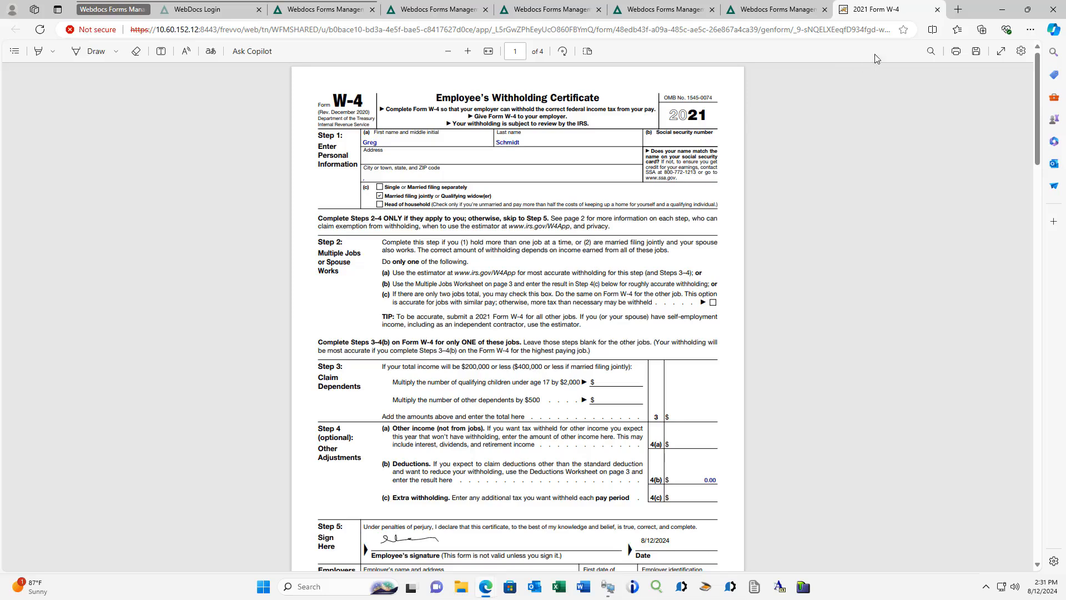
{"action": "left_click", "coordinate": [938, 9]}
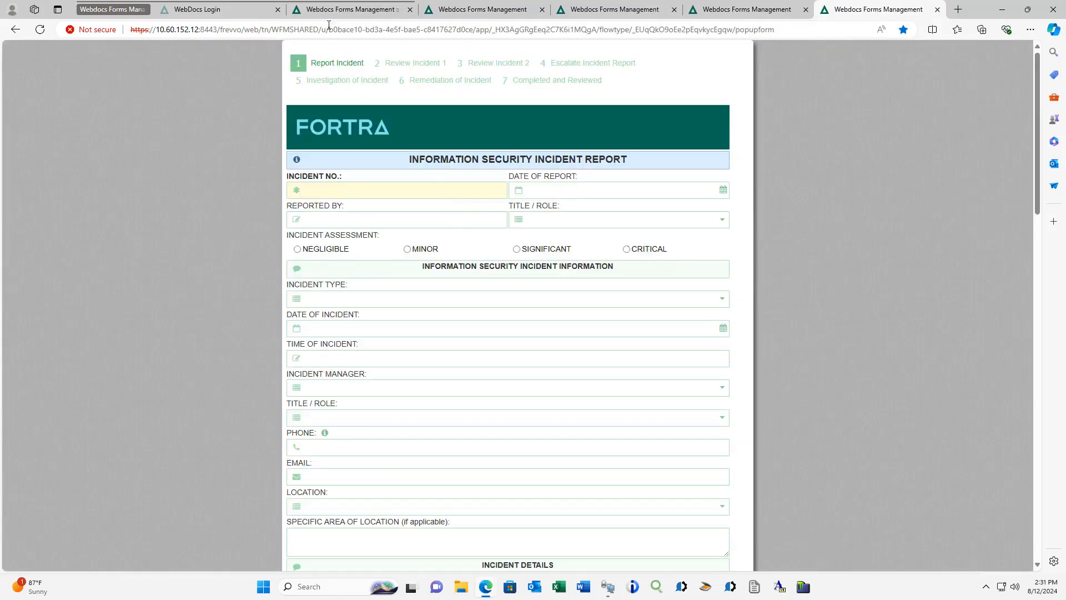
{"action": "left_click", "coordinate": [331, 8]}
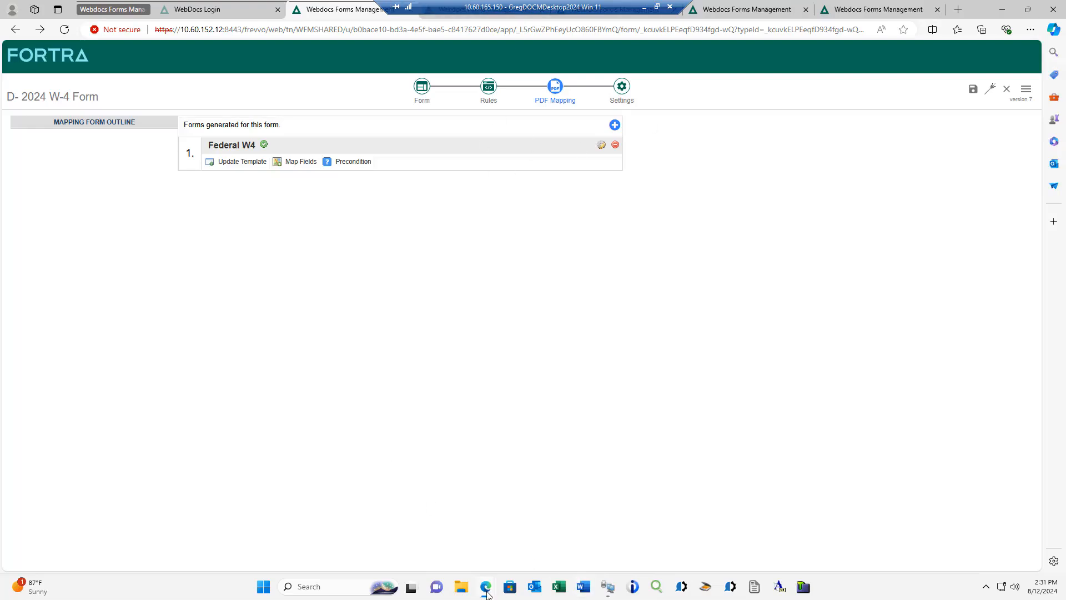
- Return to the W-4 test form window and submit the completed form
{"action": "mouse_move", "coordinate": [485, 590]}
{"action": "left_click", "coordinate": [520, 543]}
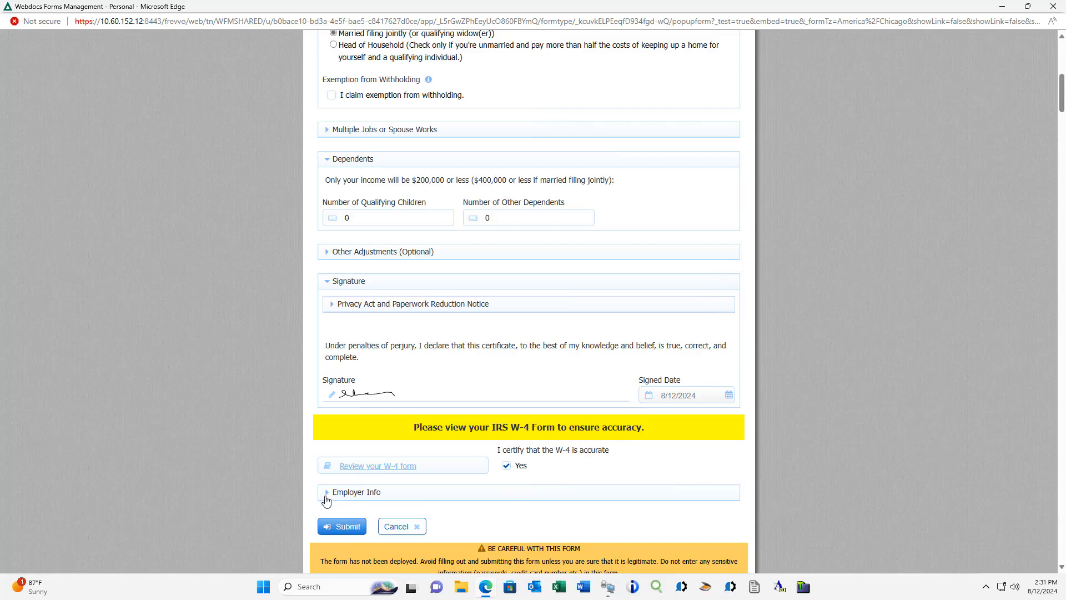
{"action": "left_click", "coordinate": [344, 528]}
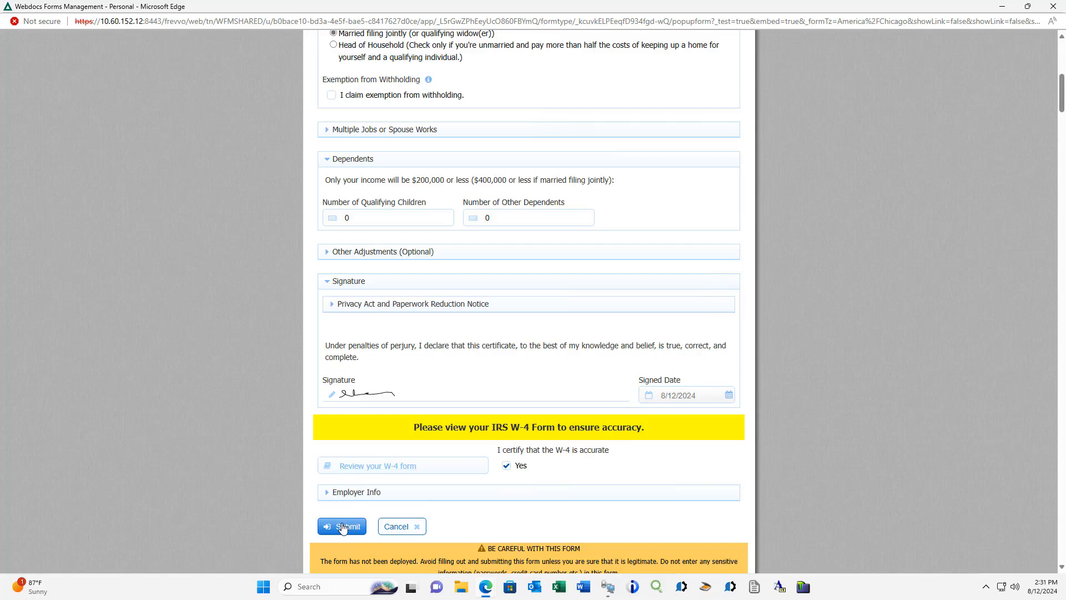